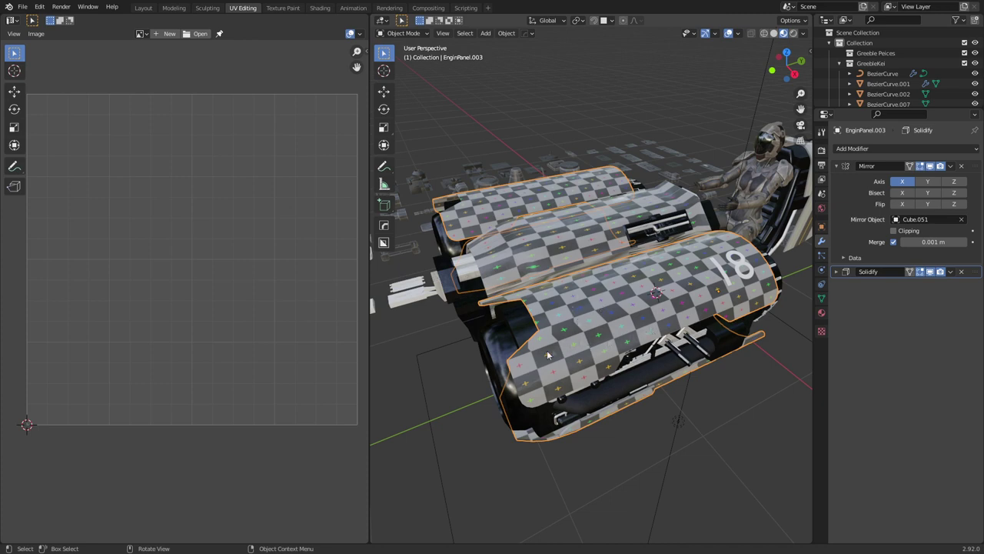
- Re-unwrap EnginPanel.003's seam-bounded cover piece Angle Based for an even checker
middle_drag(551, 355, 573, 247)
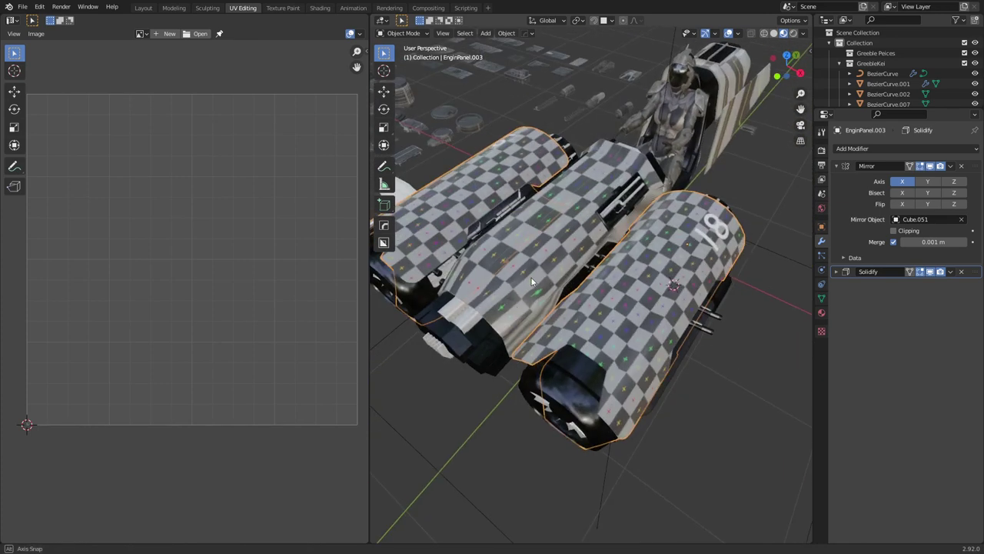
shift+middle_drag(599, 341, 587, 332)
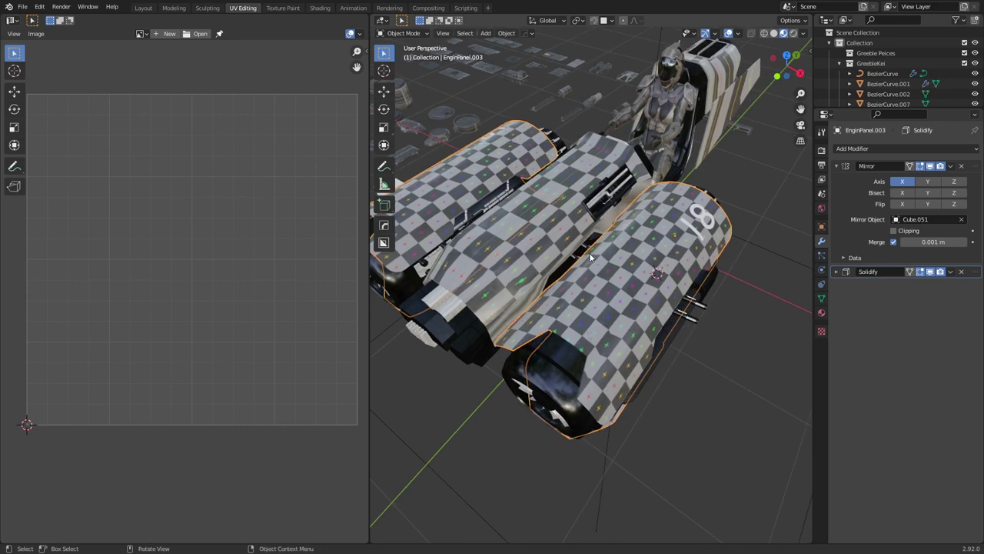
key(Tab)
key(alt+a)
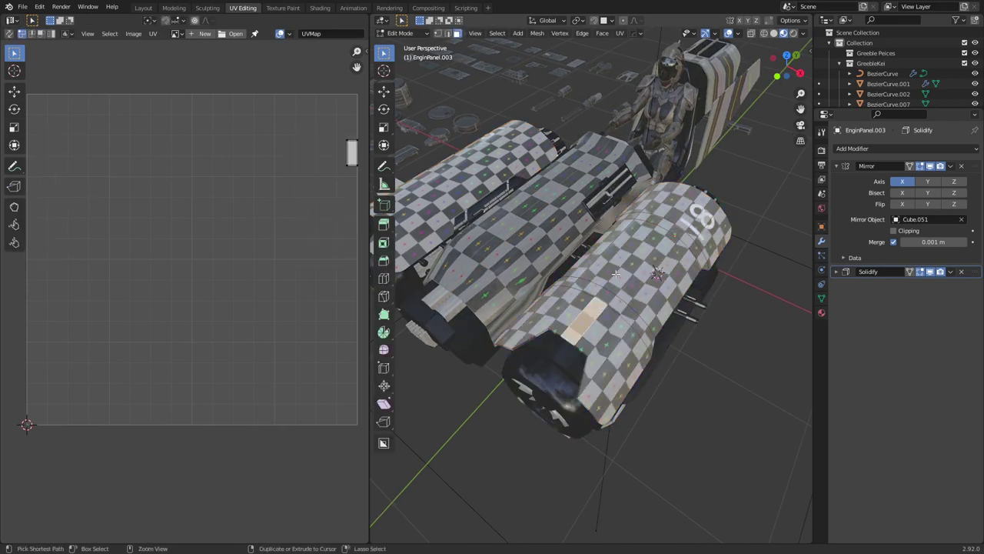
key(ctrl+l)
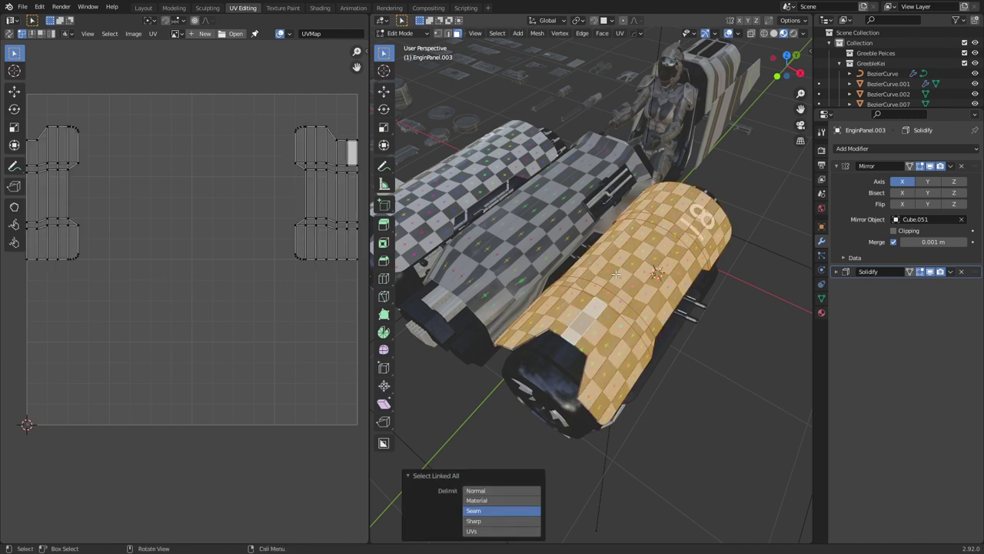
key(u)
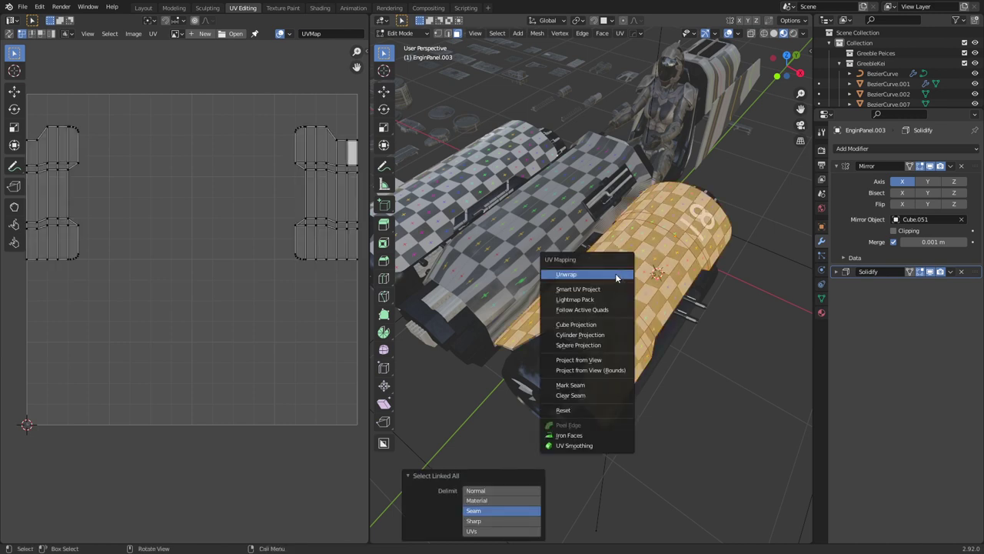
click(617, 278)
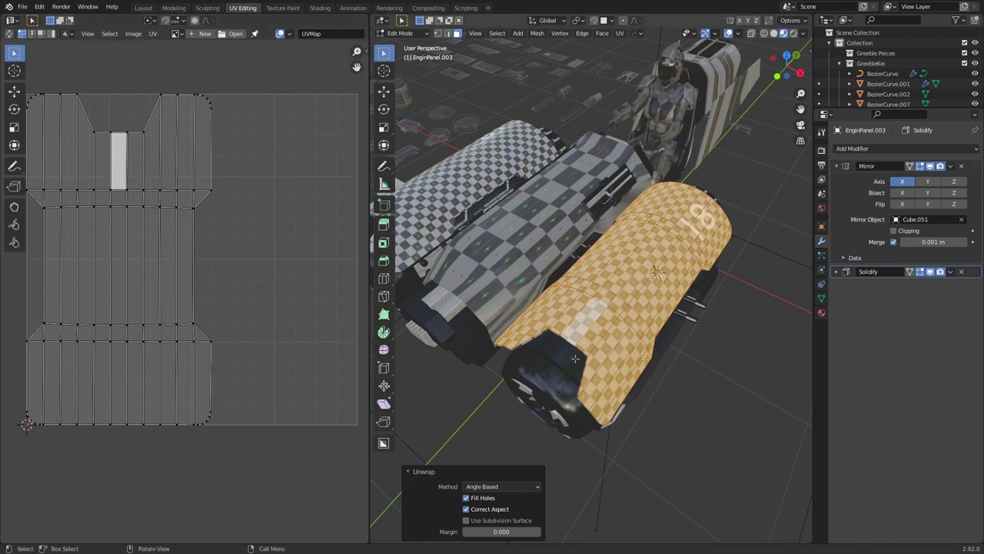
key(Tab)
middle_drag(671, 347, 592, 336)
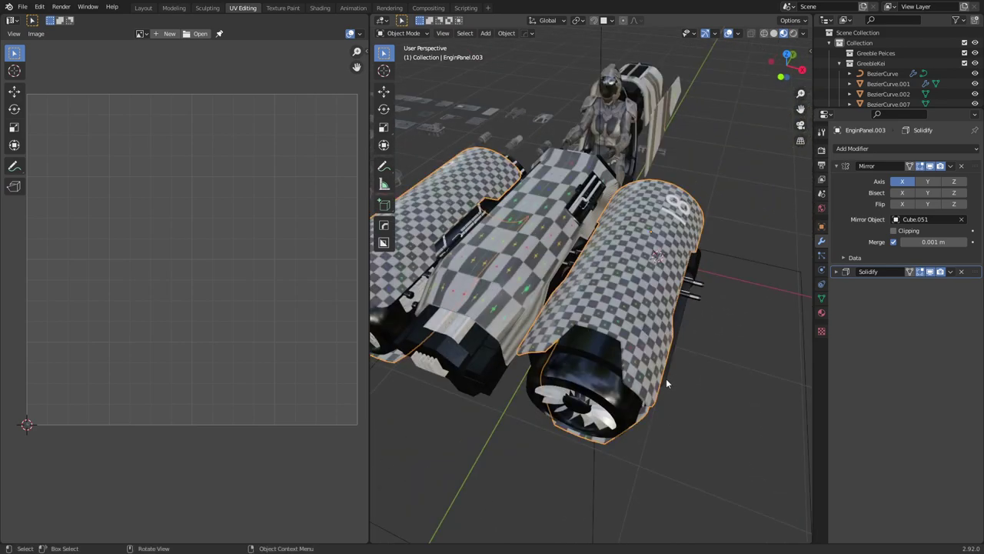
middle_drag(666, 341, 615, 342)
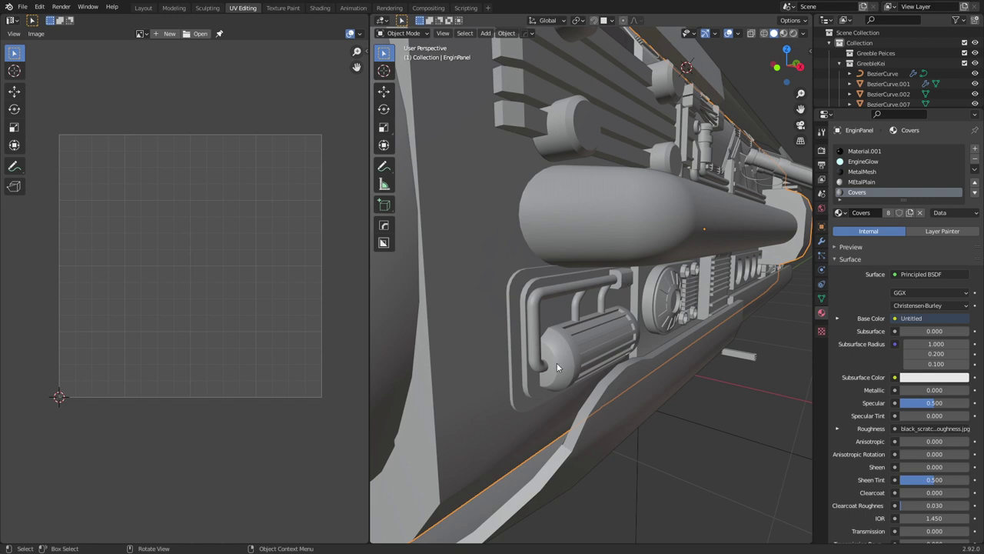
- Switch the viewport shading to Material Preview on the engine panel
key(Tab)
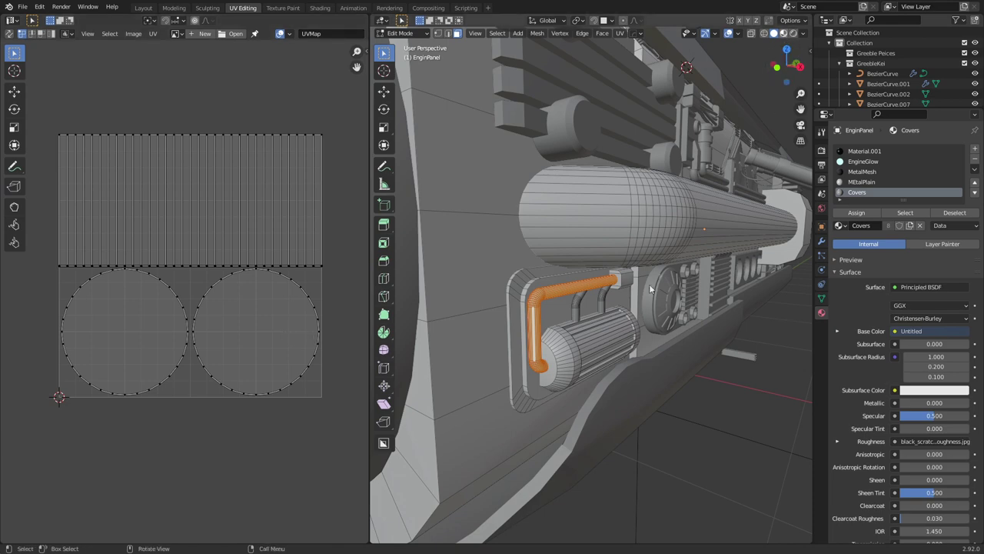
click(784, 34)
key(Tab)
scroll(538, 353, up, 2)
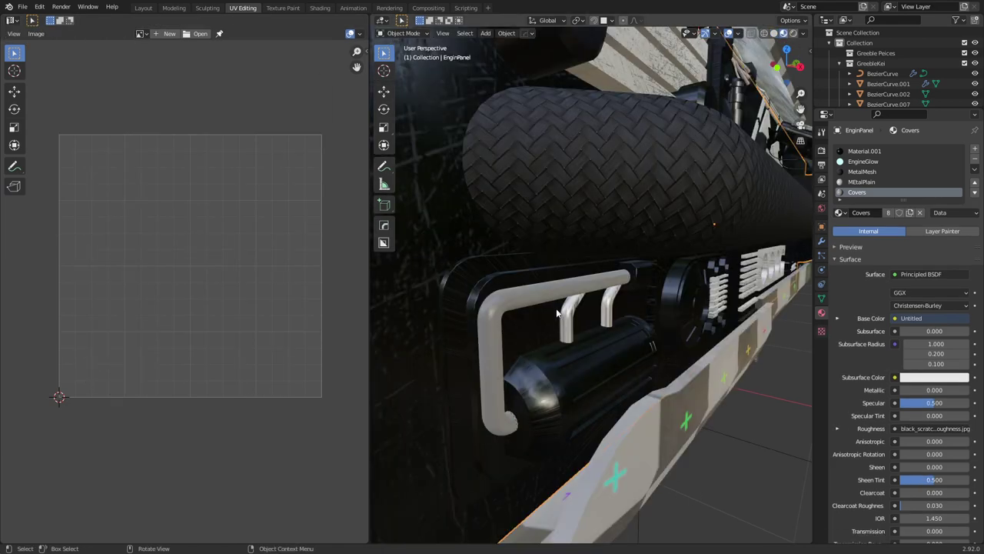
middle_drag(557, 313, 560, 340)
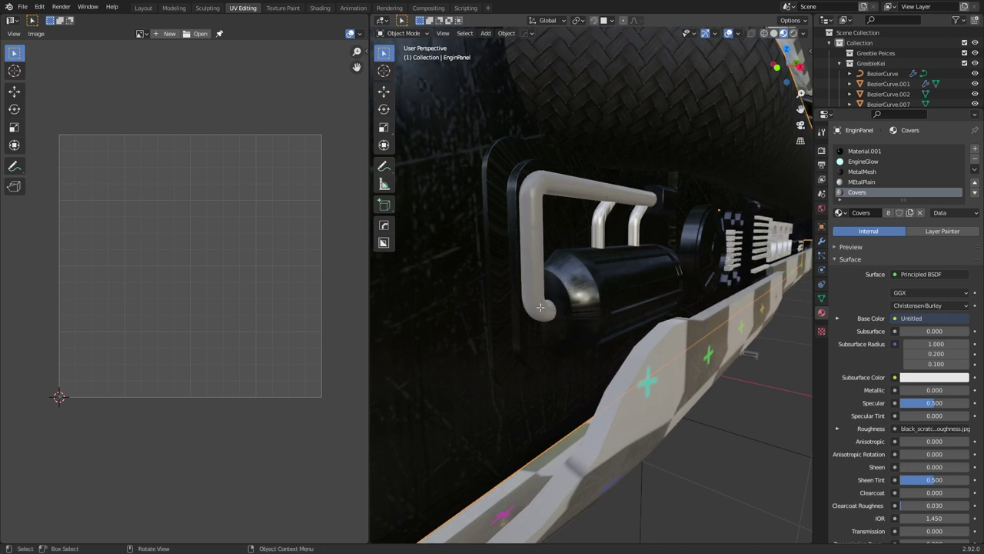
- Zoom and orbit in onto the pipe's curved end, then enter Edit Mode
key(Tab)
scroll(538, 317, up, 6)
key(Tab)
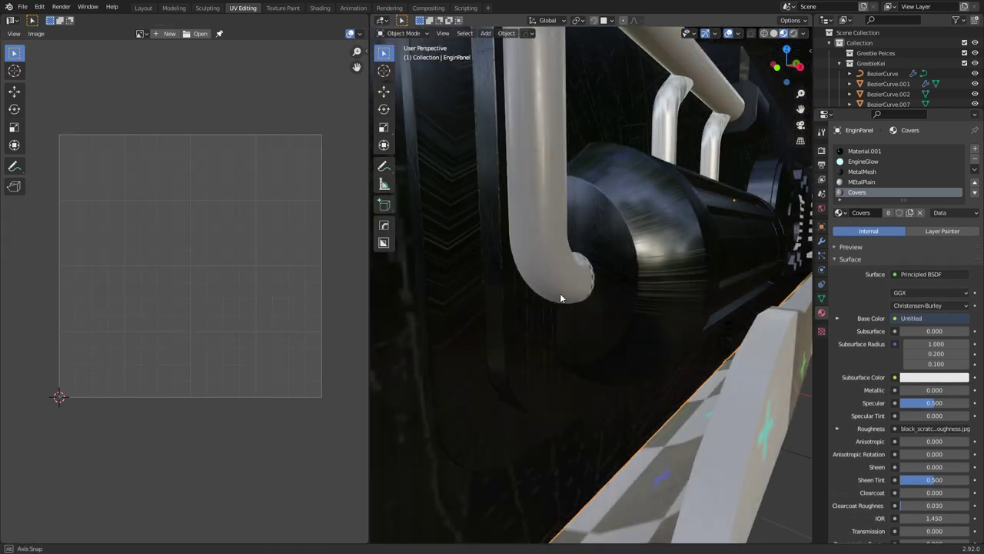
middle_drag(561, 293, 517, 315)
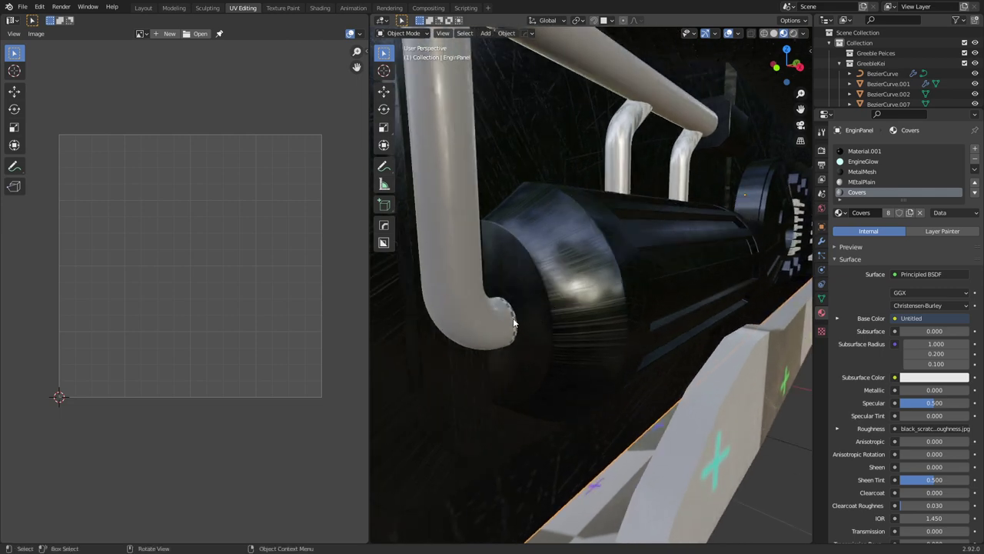
scroll(513, 317, down, 5)
scroll(535, 308, up, 3)
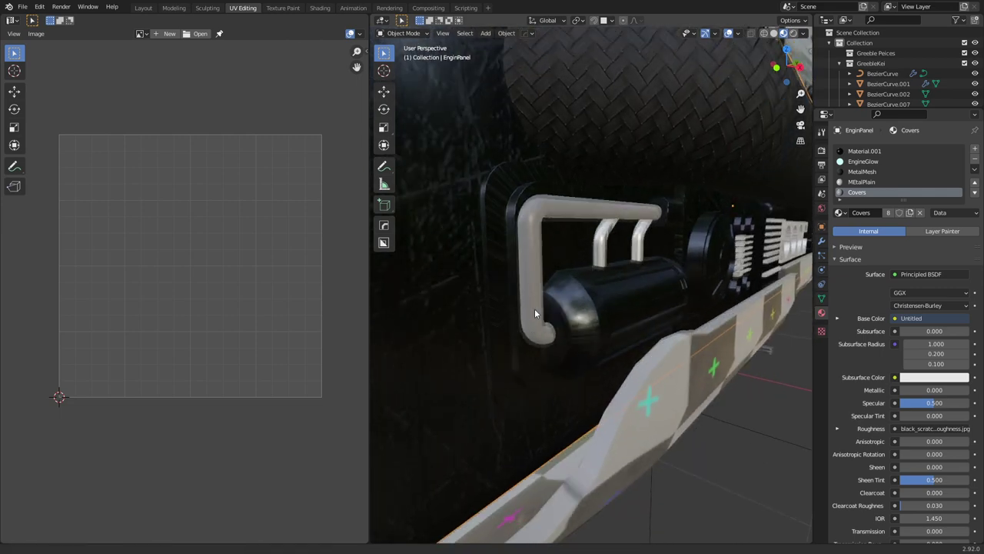
key(Tab)
- Unwrap the selected pipe with a margin of 0.000
key(u)
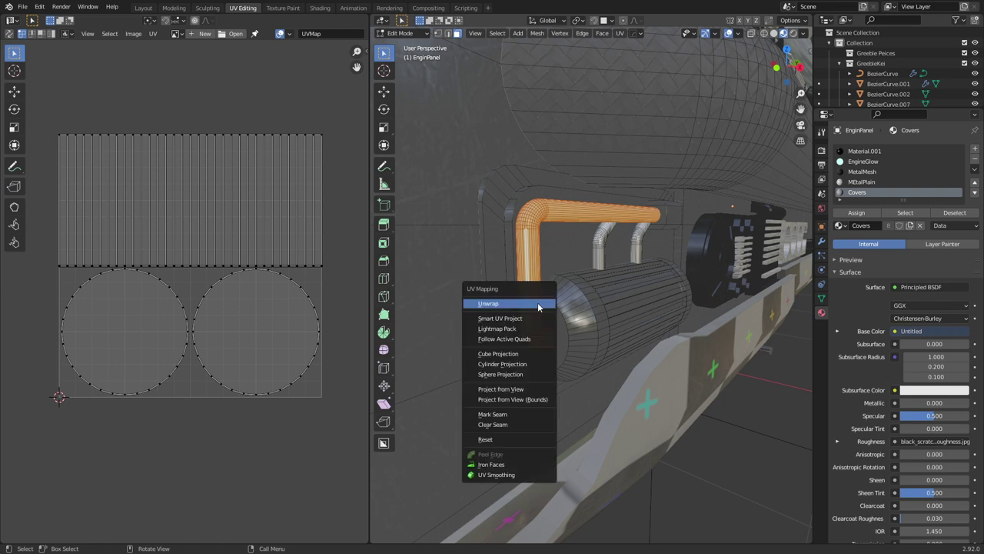
click(539, 307)
click(514, 530)
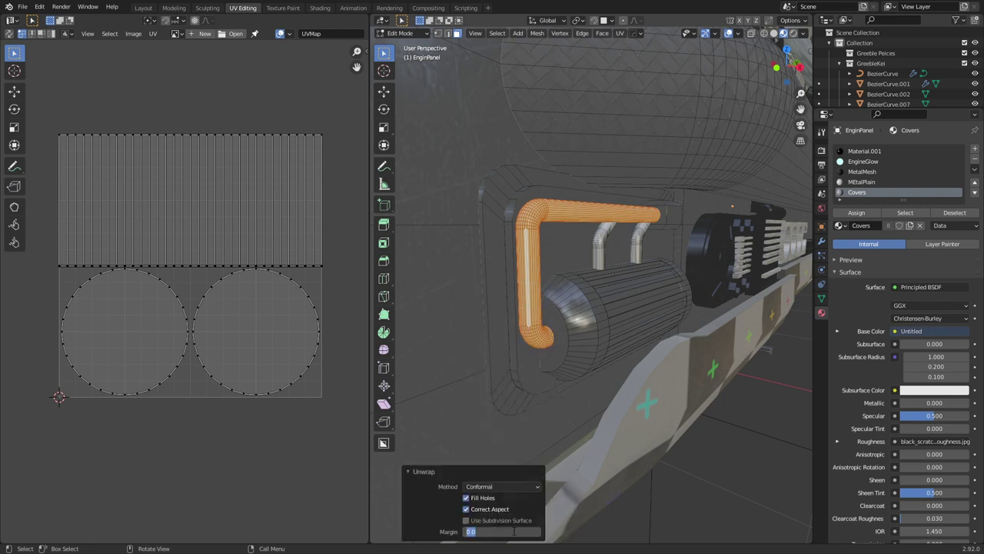
key(Return)
- Smart UV Project the pipes with a 66° angle limit, then switch the viewport to Wireframe
key(u)
click(511, 340)
click(504, 421)
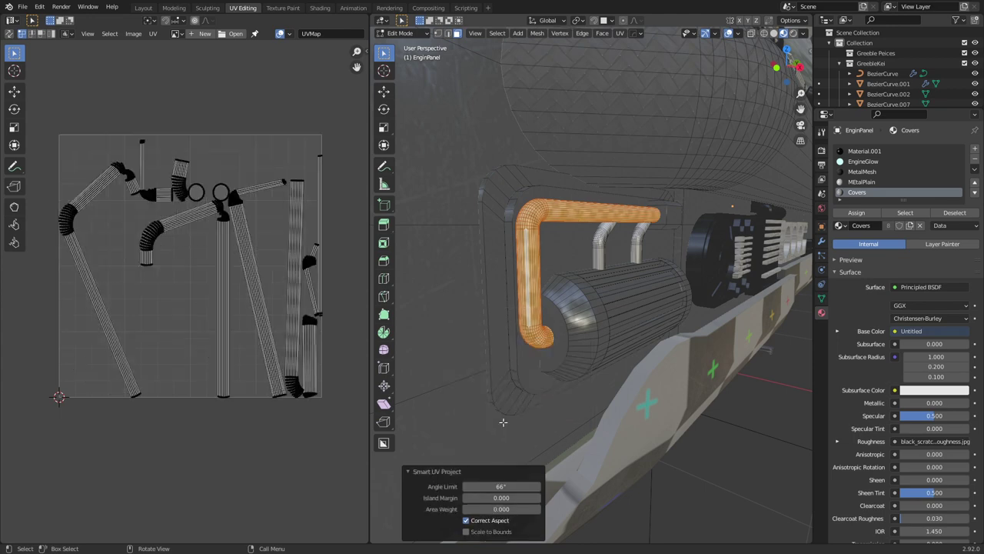
scroll(508, 346, up, 5)
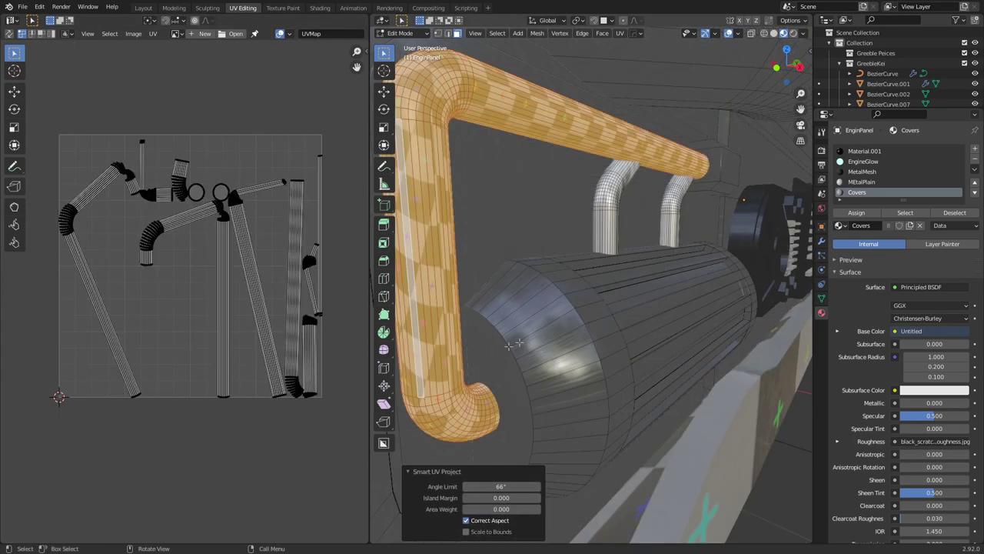
key(u)
click(508, 333)
mouse_move(507, 332)
middle_down()
mouse_move(499, 338)
mouse_move(514, 331)
mouse_move(548, 381)
middle_up()
key(z)
click(477, 345)
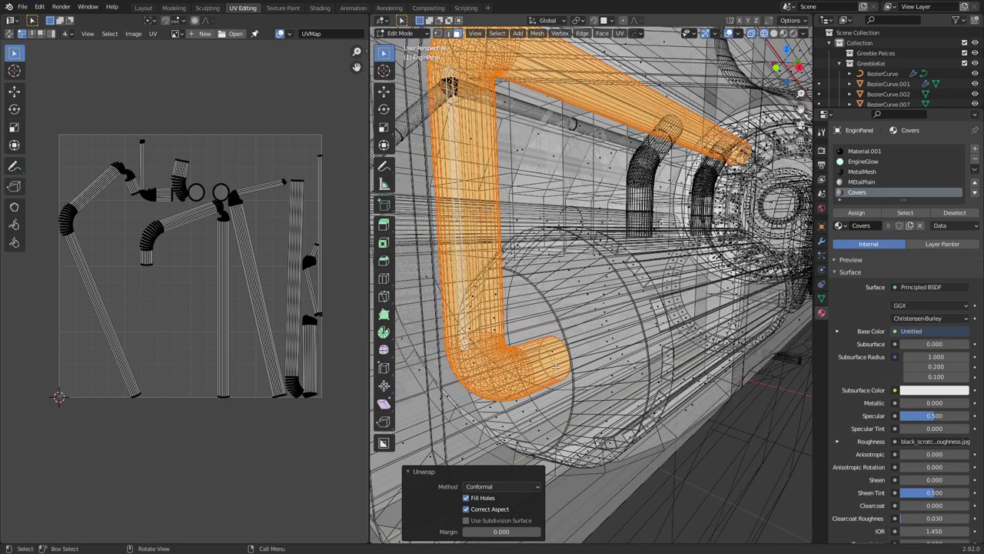
- Hide the selected geometry and delete the pipe's lower end-cap face
key(a)
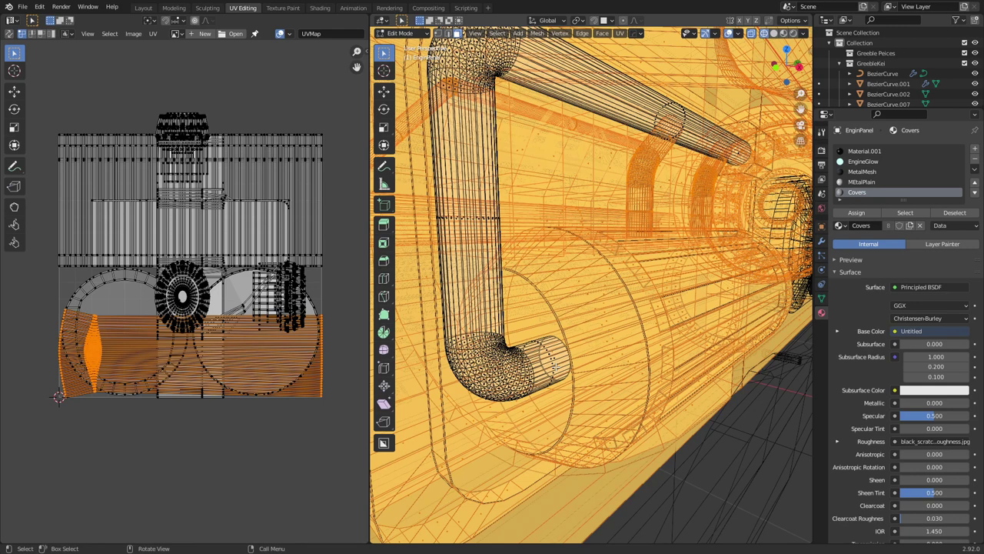
key(h)
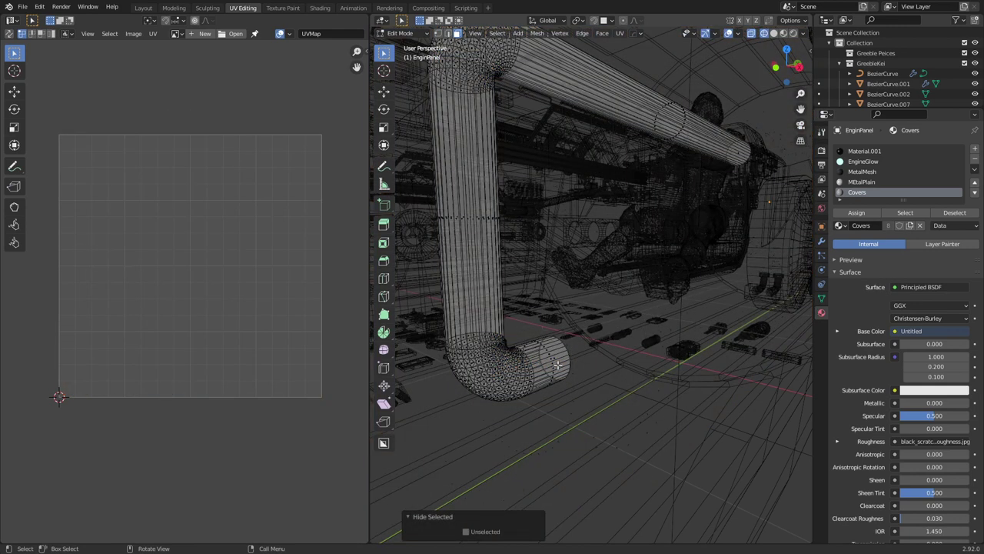
click(554, 356)
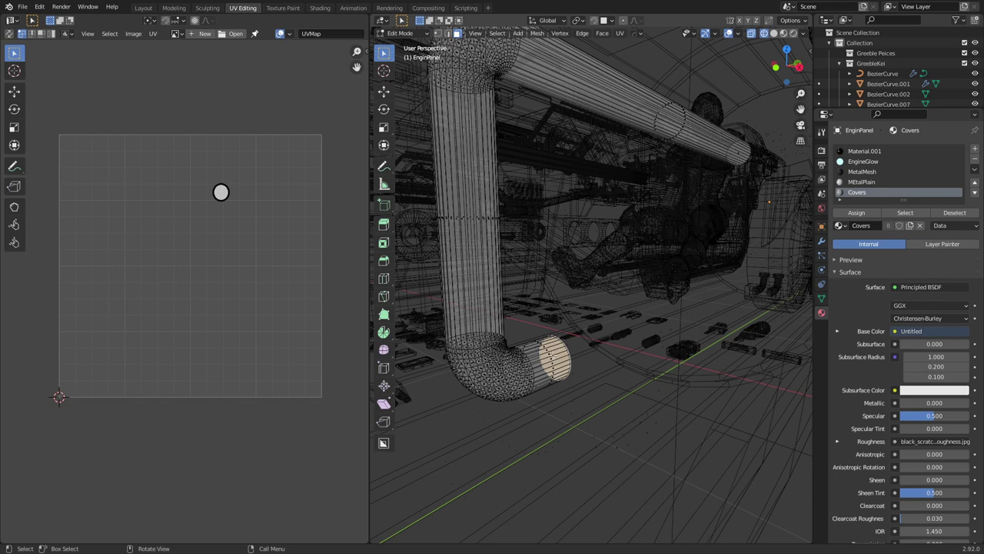
key(x)
click(566, 355)
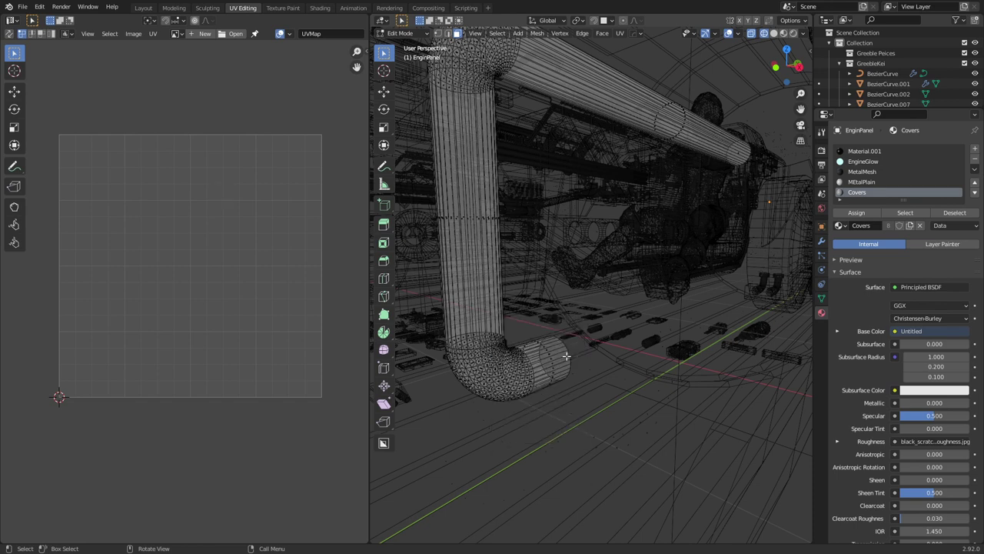
- Delete the pipe's upper end-cap face and pick an edge loop along its length
click(741, 154)
key(x)
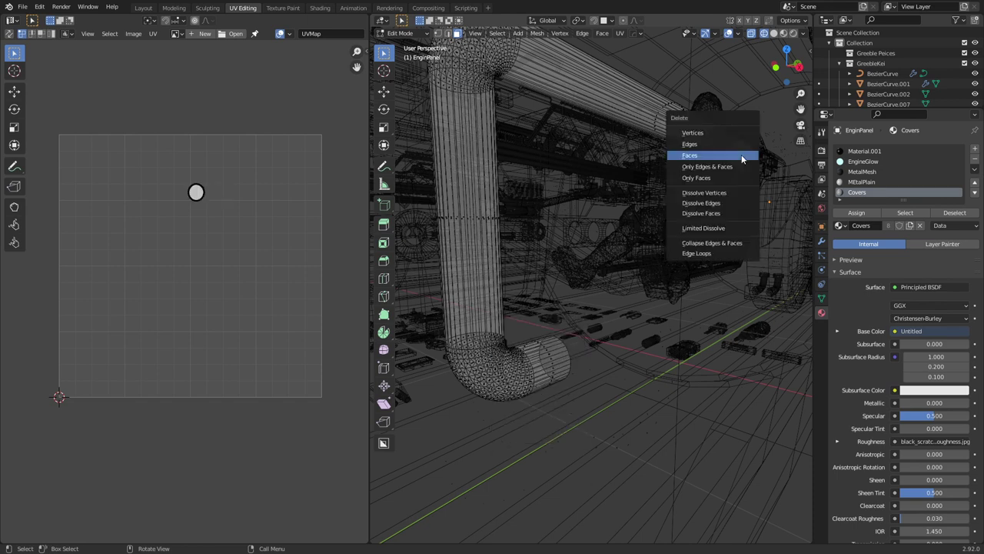
click(741, 156)
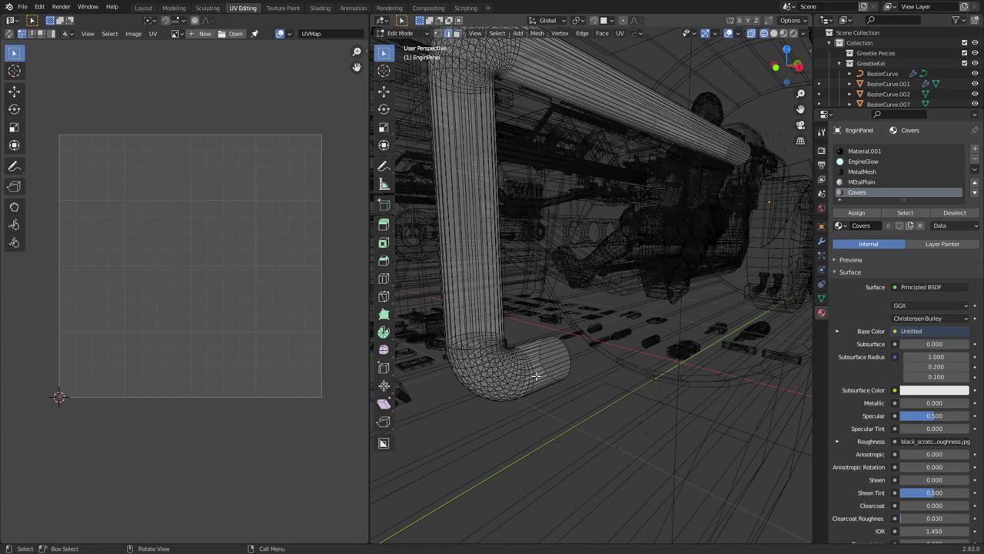
shift+scroll(544, 375, down, 4)
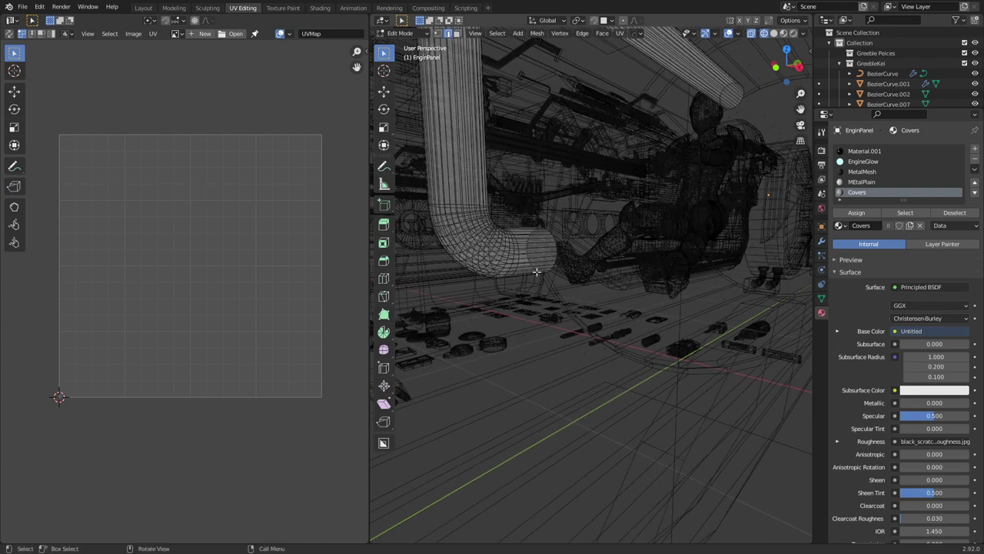
alt+click(524, 253)
- Mark the lengthwise edge loop as a seam and unwrap the whole pipe Conformal
key(KP_Decimal)
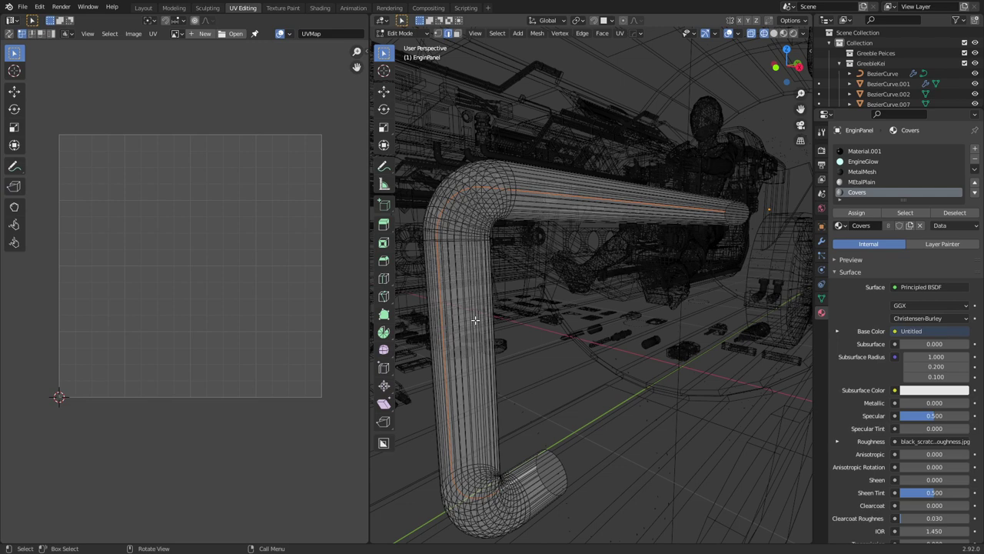
right_click(475, 319)
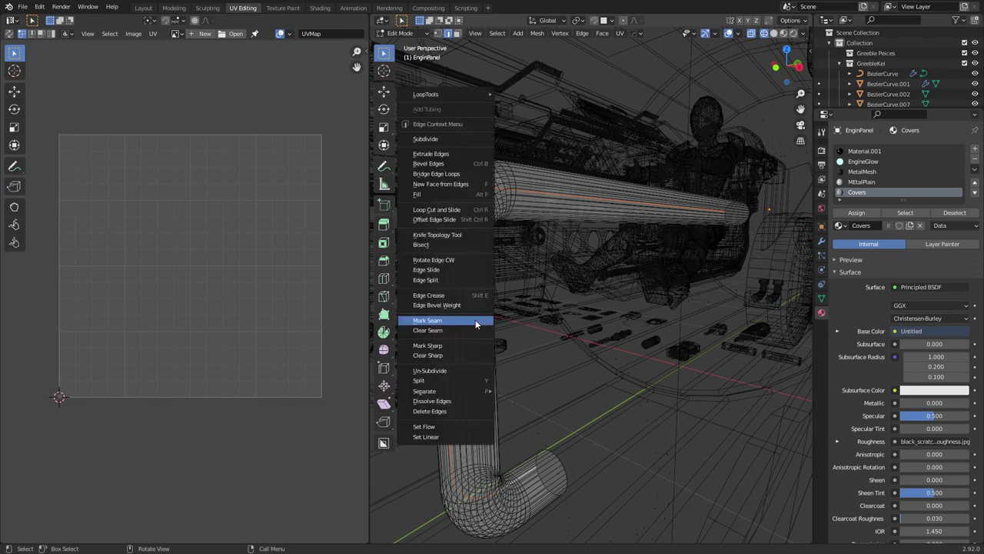
click(475, 319)
key(ctrl+l)
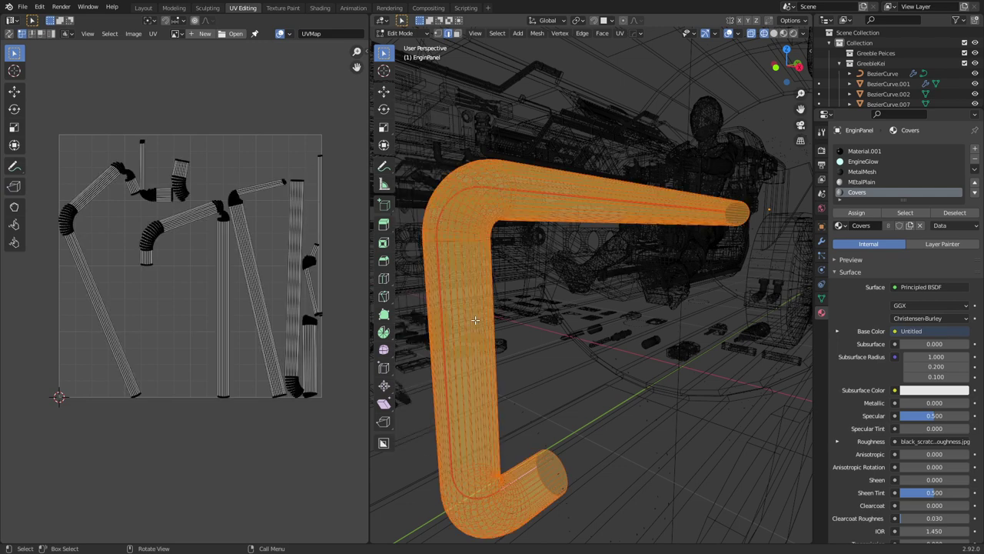
key(u)
click(475, 320)
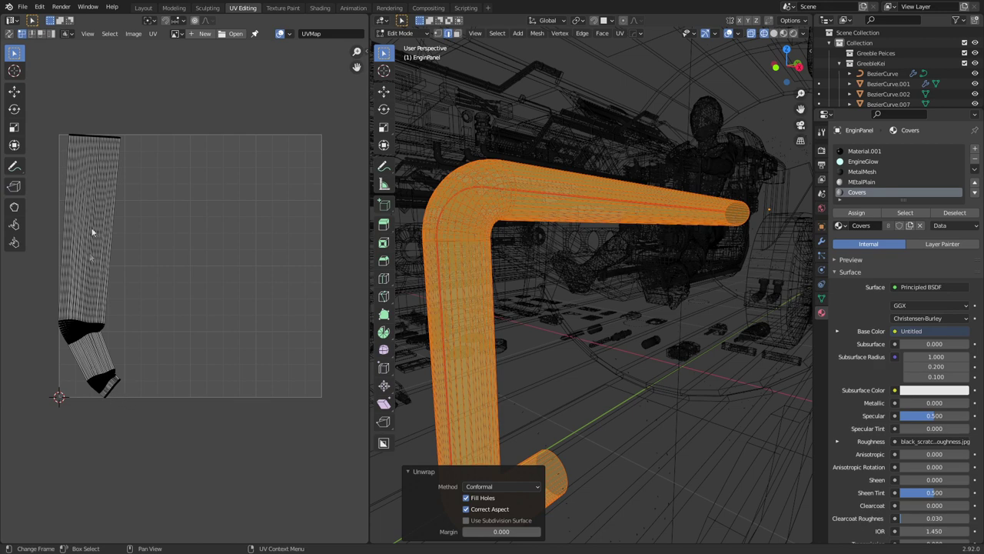
- Show the checker texture and return to Edit Mode on the pipe
click(784, 33)
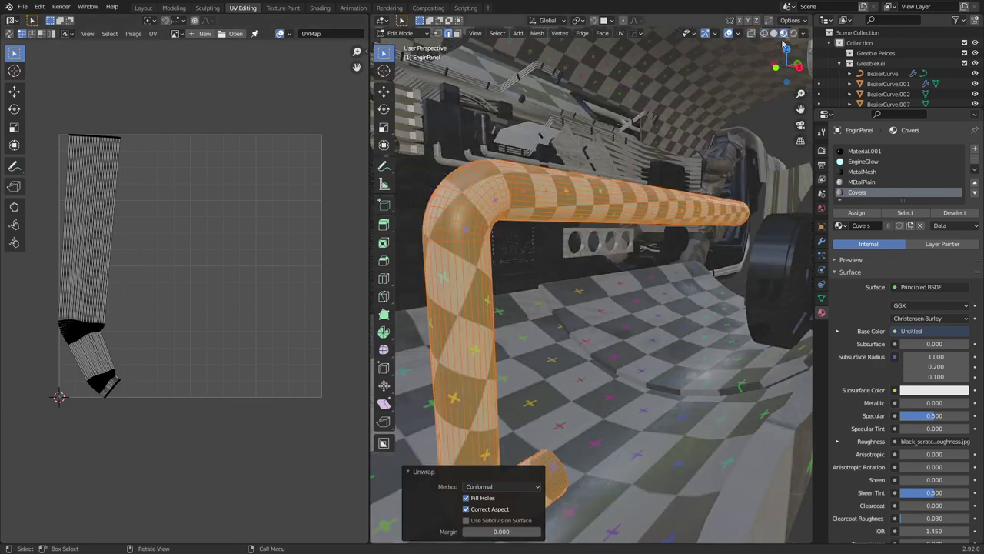
key(Tab)
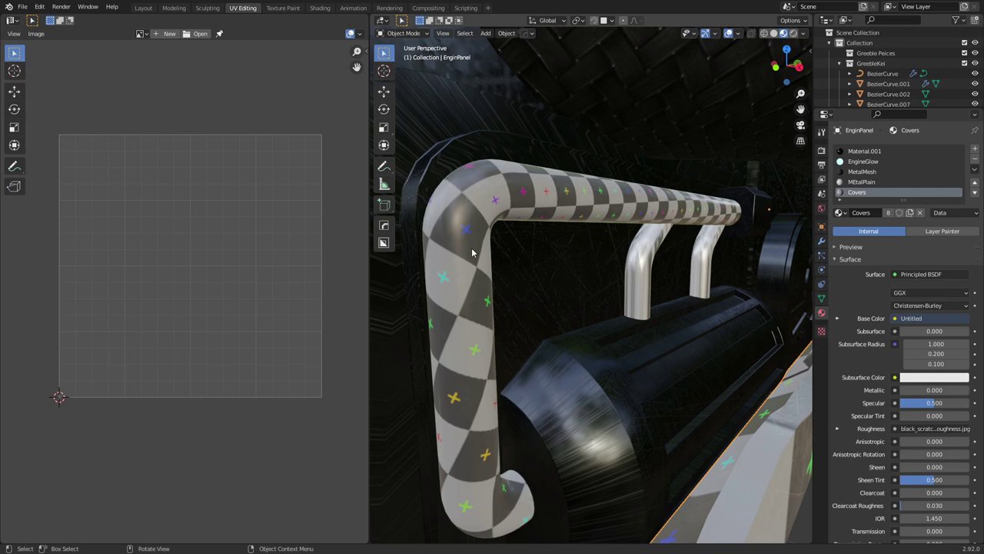
key(Tab)
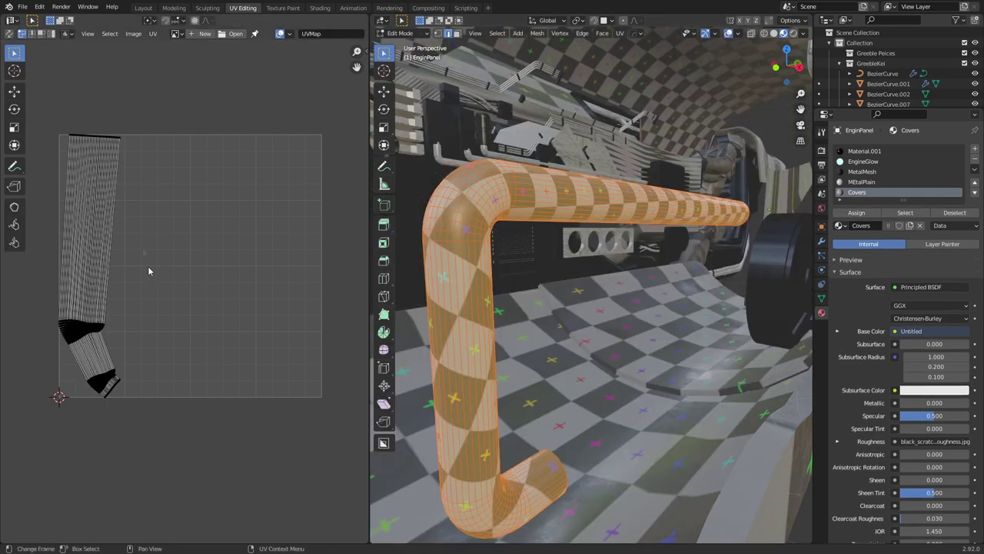
scroll(194, 242, up, 3)
scroll(194, 243, up, 4)
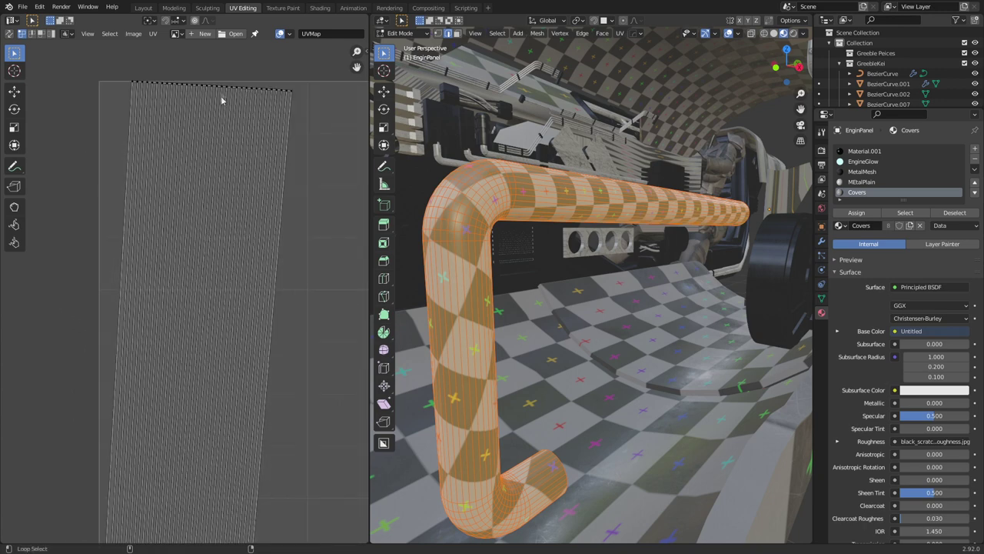
- Stretch all the pipe's UVs slightly along Y and pin the top row
key(a)
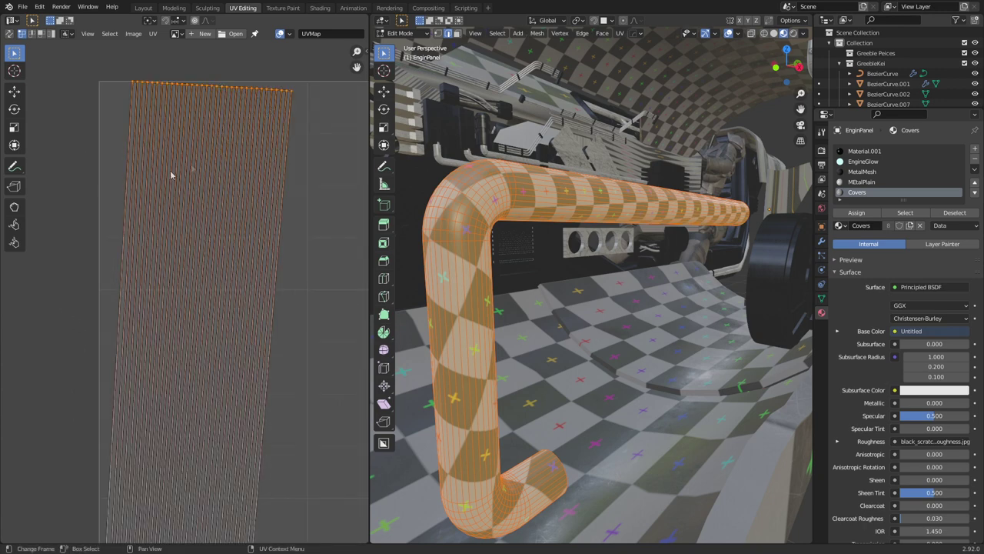
key(s)
key(y)
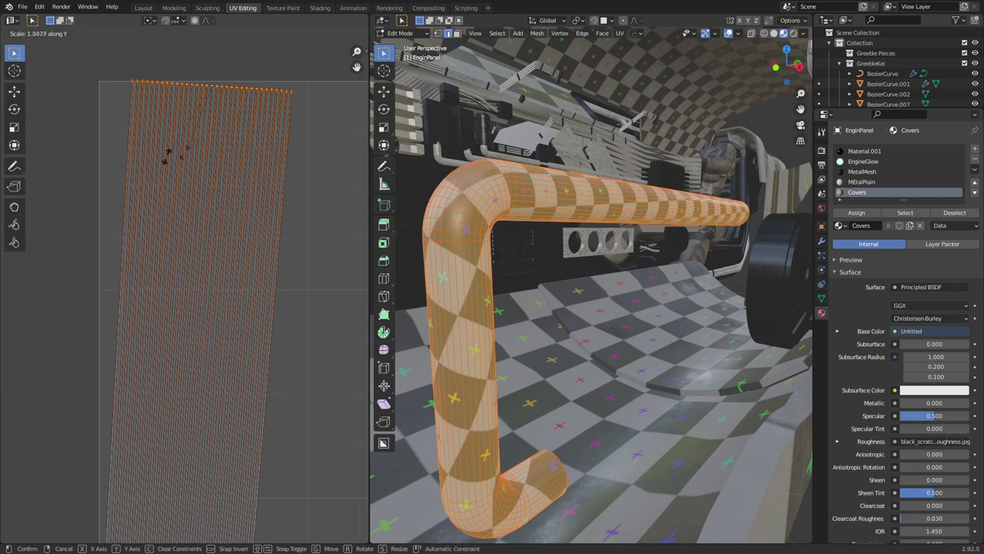
click(189, 150)
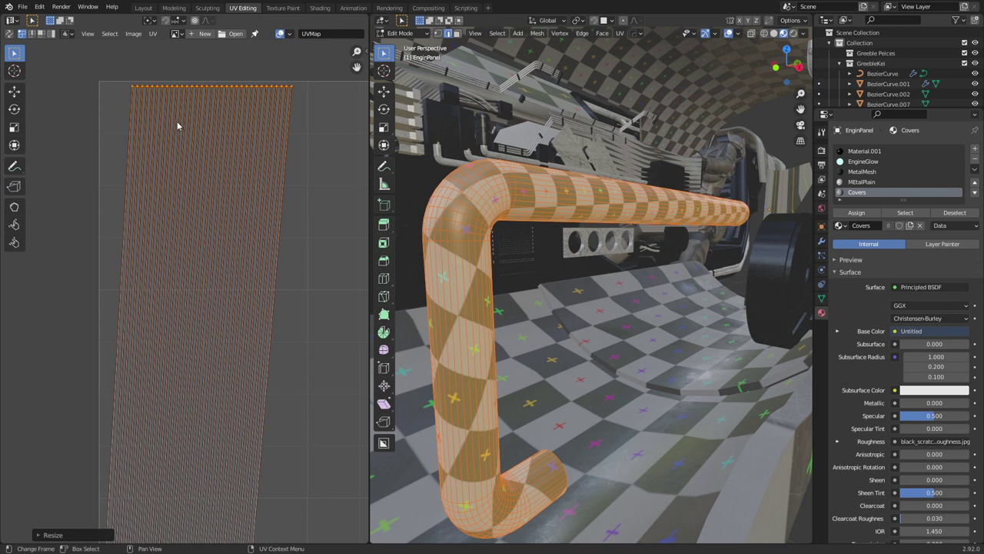
right_click(177, 121)
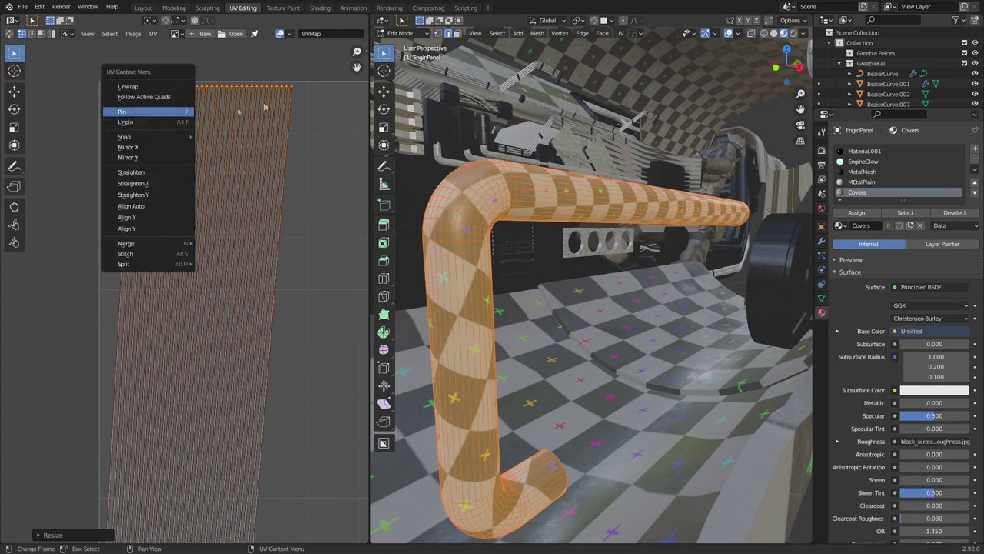
key(p)
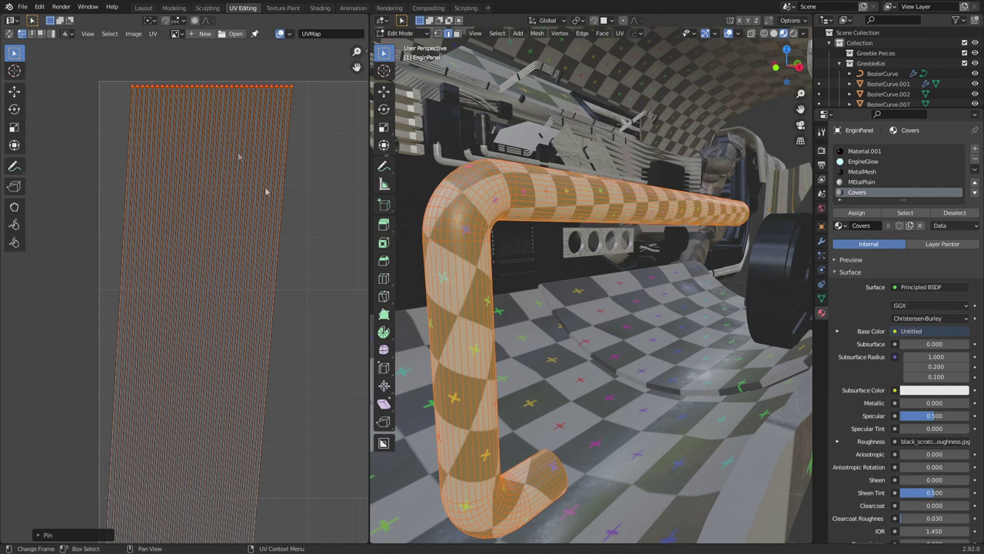
- Re-unwrap the pipe and move the island's end edge loop down-left
key(u)
click(572, 308)
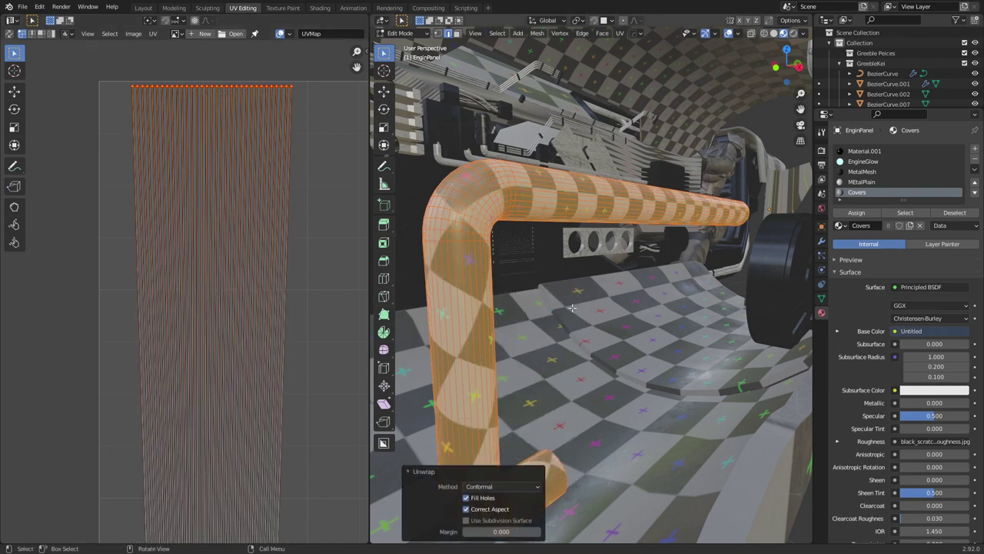
scroll(258, 321, down, 3)
scroll(176, 172, down, 1)
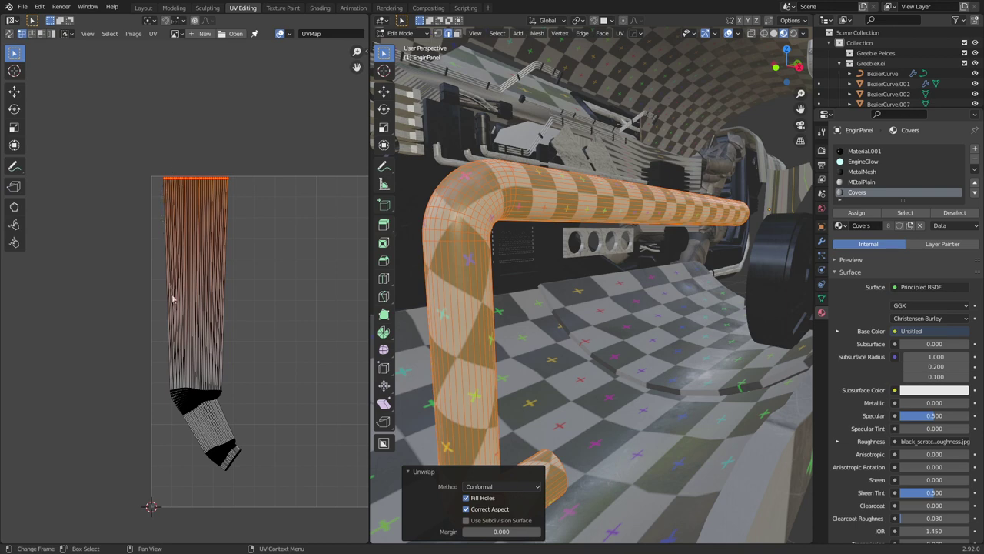
scroll(225, 285, up, 3)
scroll(225, 285, up, 2)
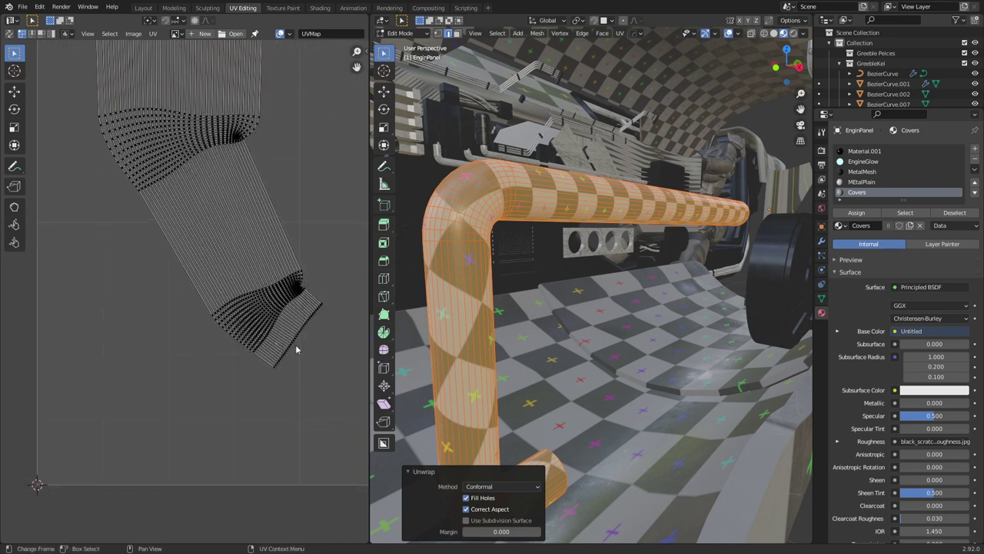
alt+click(319, 311)
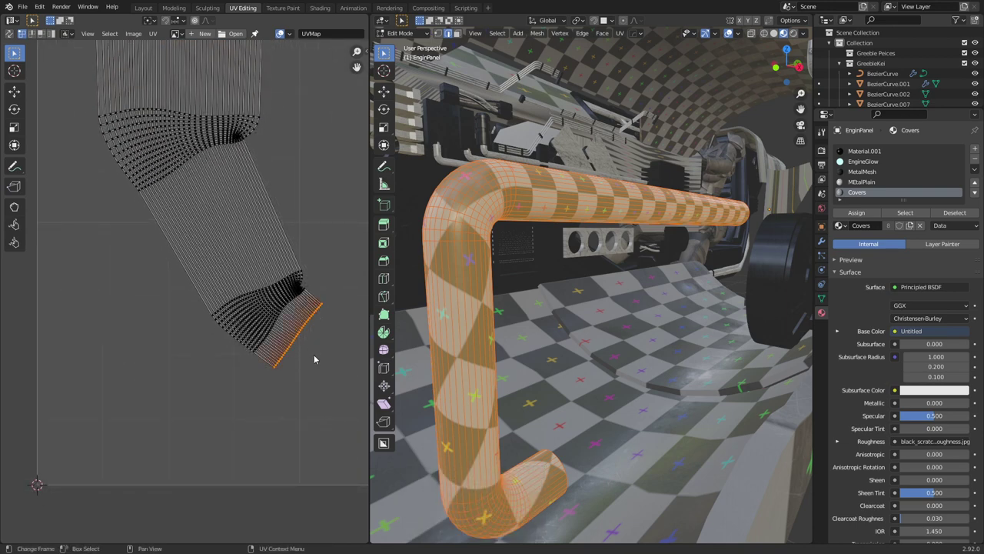
key(g)
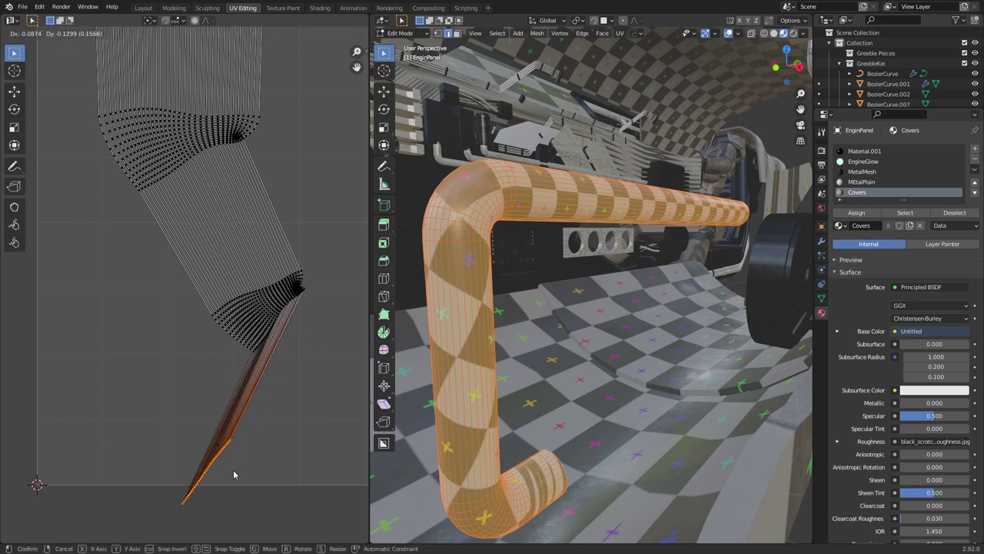
click(258, 465)
- Flatten the end loop with S Y 0, widen it along X, and pin it
key(s)
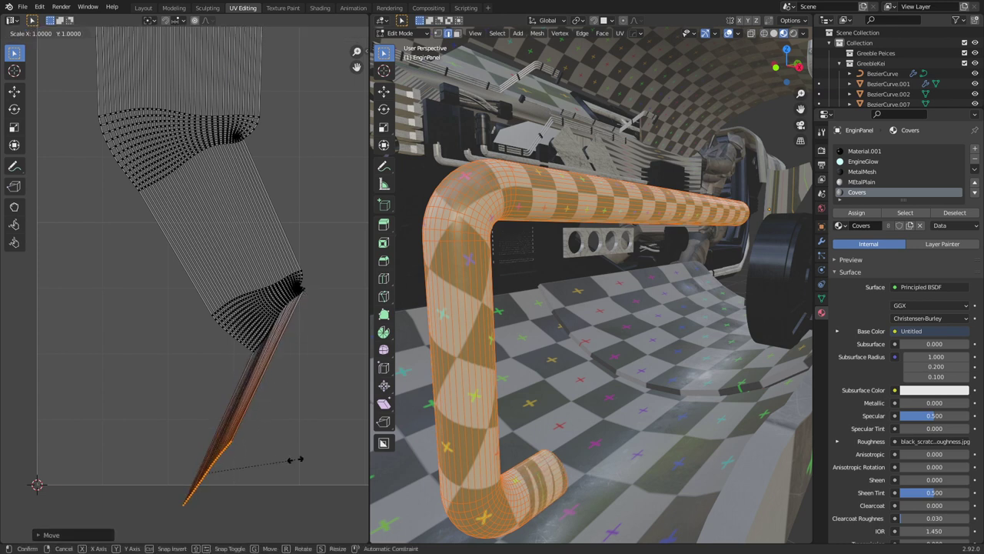
key(y)
key(0)
key(Return)
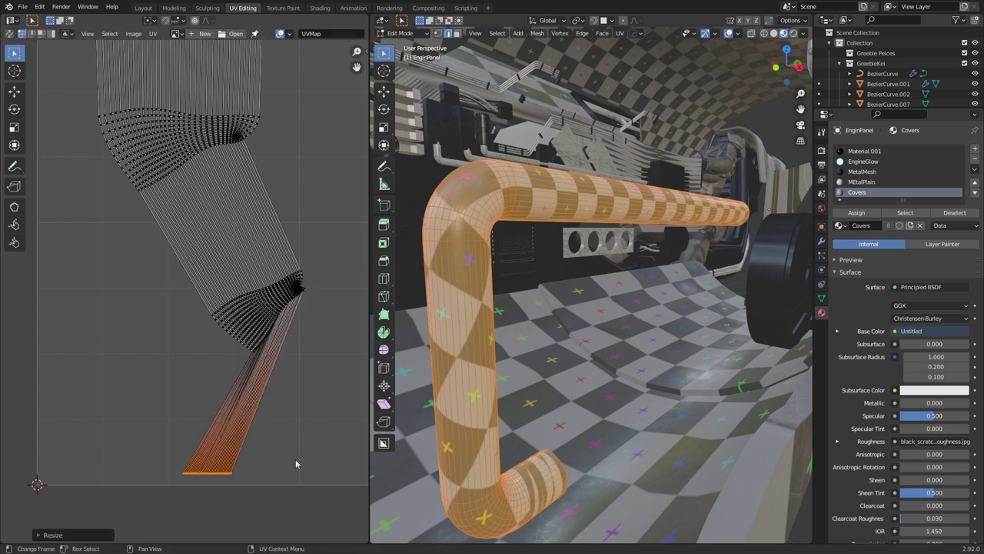
key(s)
key(x)
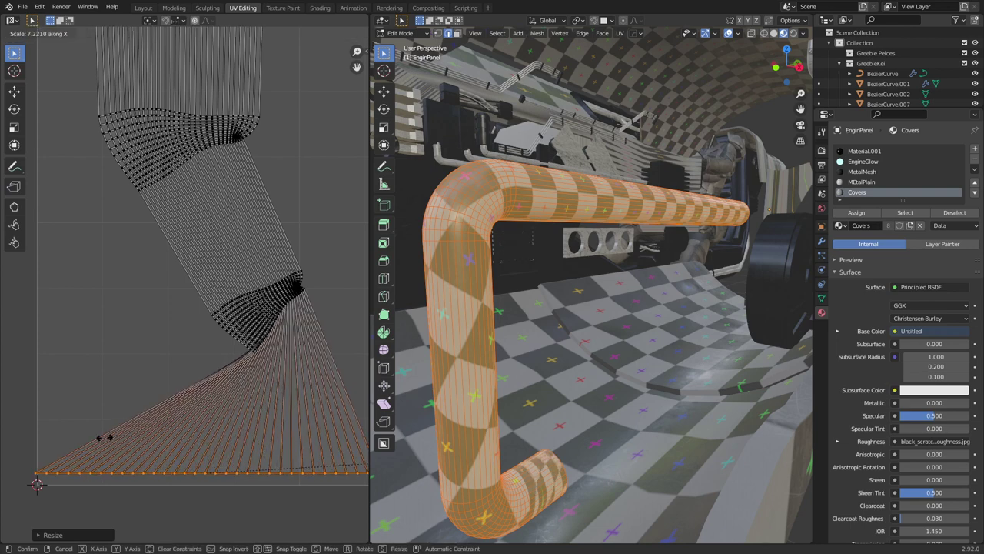
click(171, 425)
right_click(171, 425)
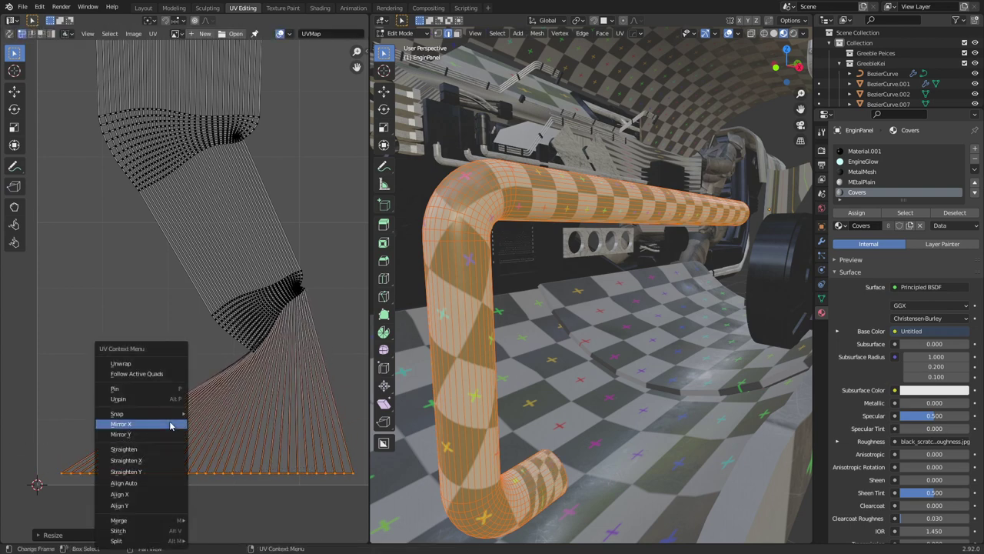
click(163, 389)
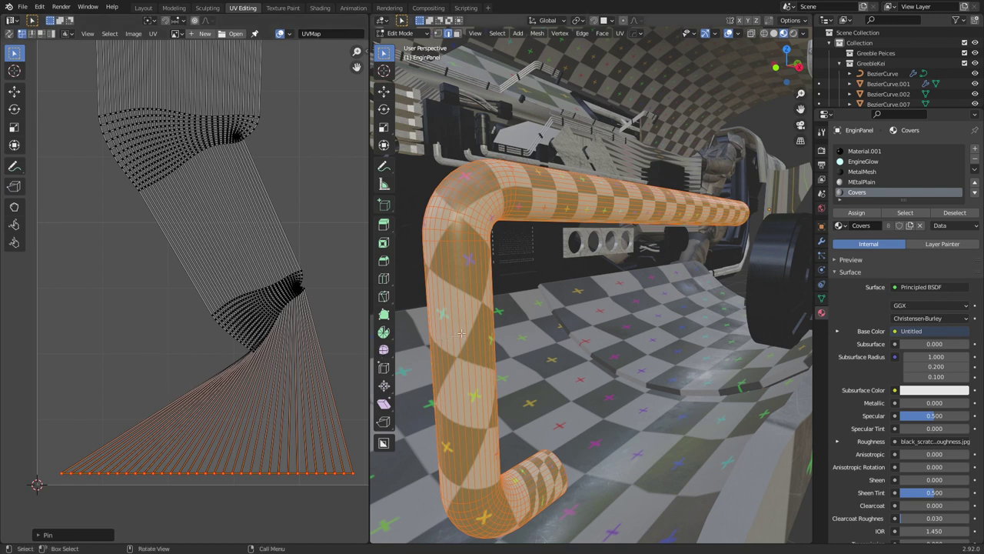
- Re-unwrap the pipe around its pinned end rows
key(u)
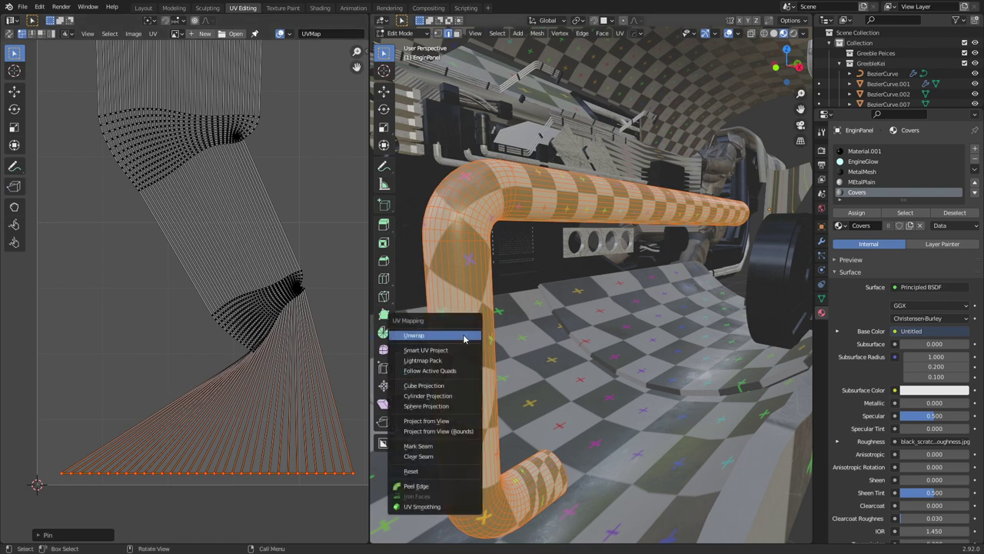
click(463, 337)
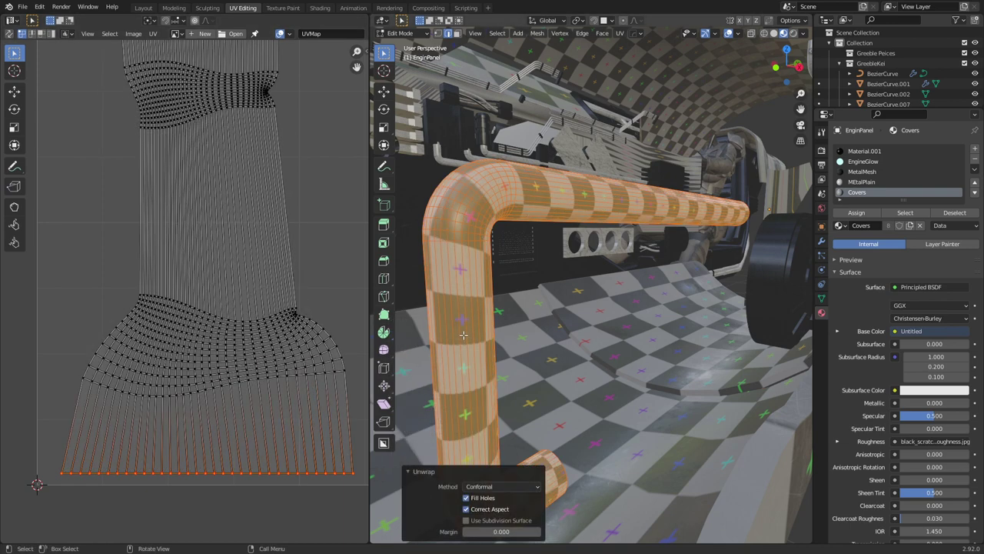
middle_drag(466, 425, 596, 347)
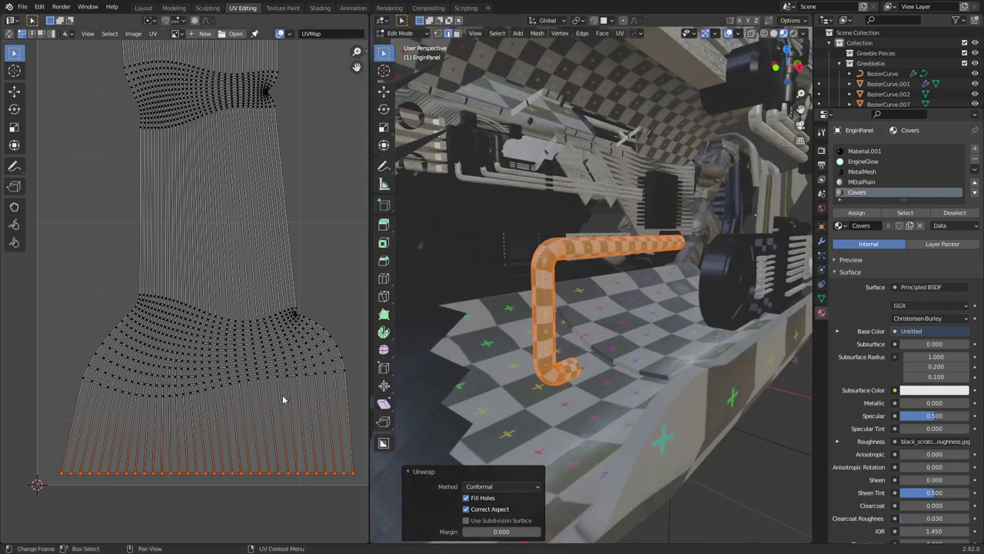
- In edge mode, space the edge loops at the upper bend apart along X
scroll(231, 327, up, 8)
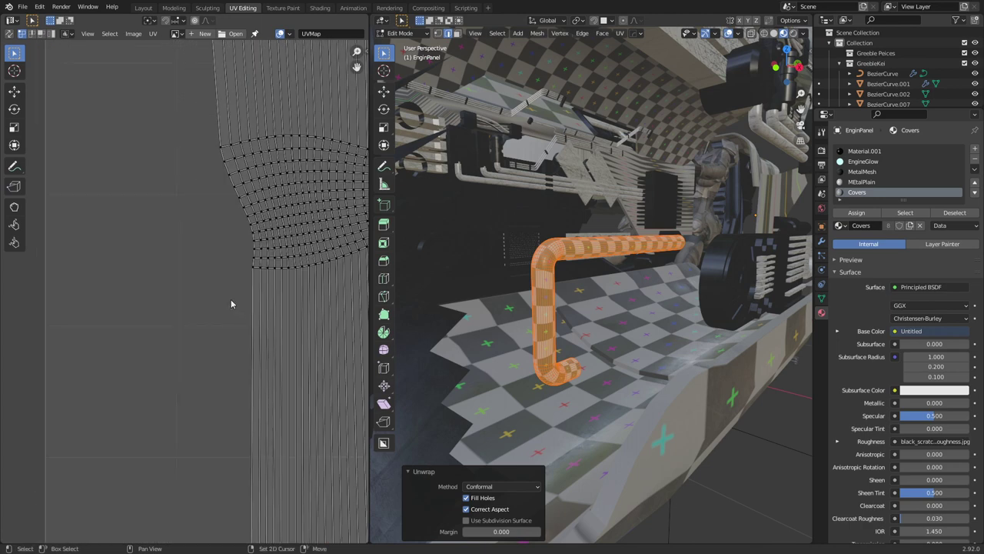
key(2)
alt+click(244, 192)
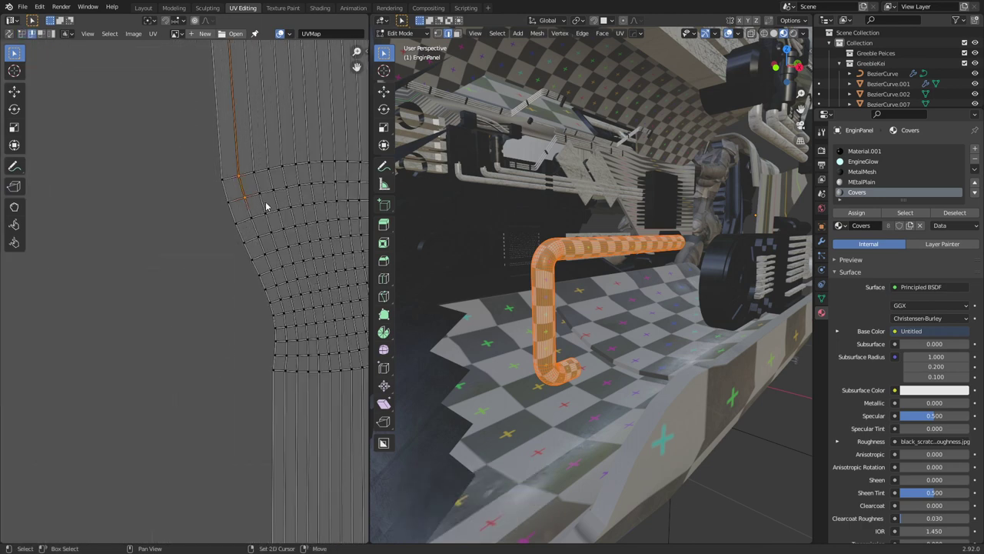
key(s)
key(x)
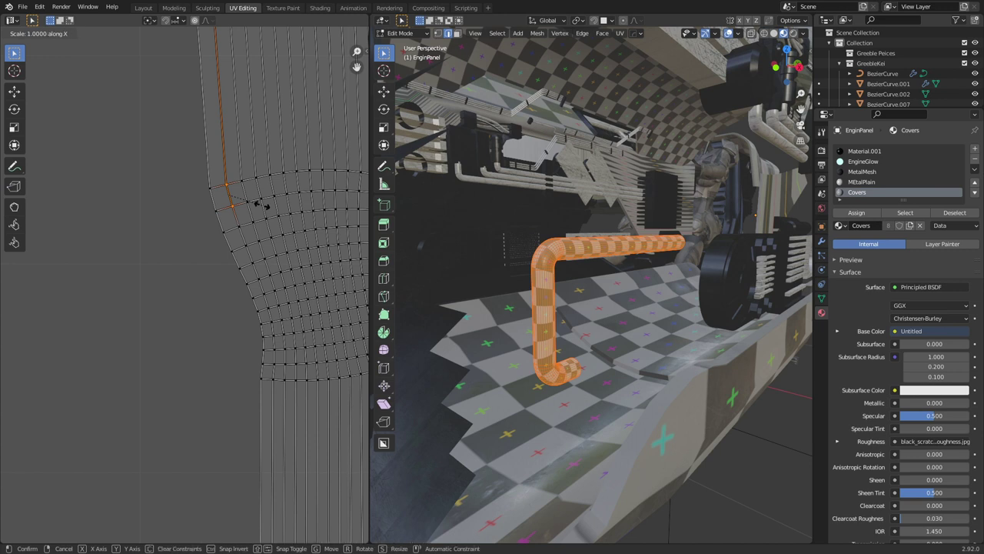
click(263, 207)
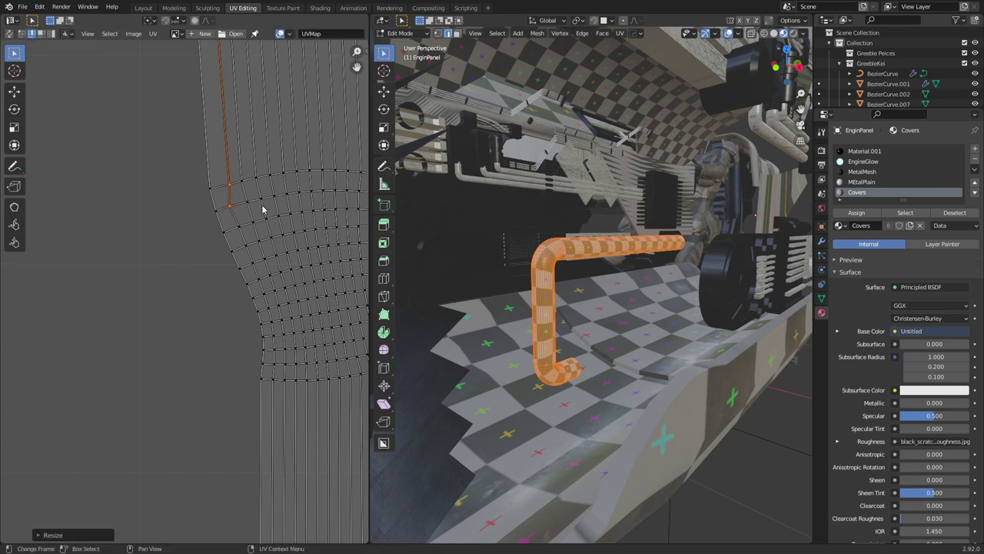
key(s)
key(x)
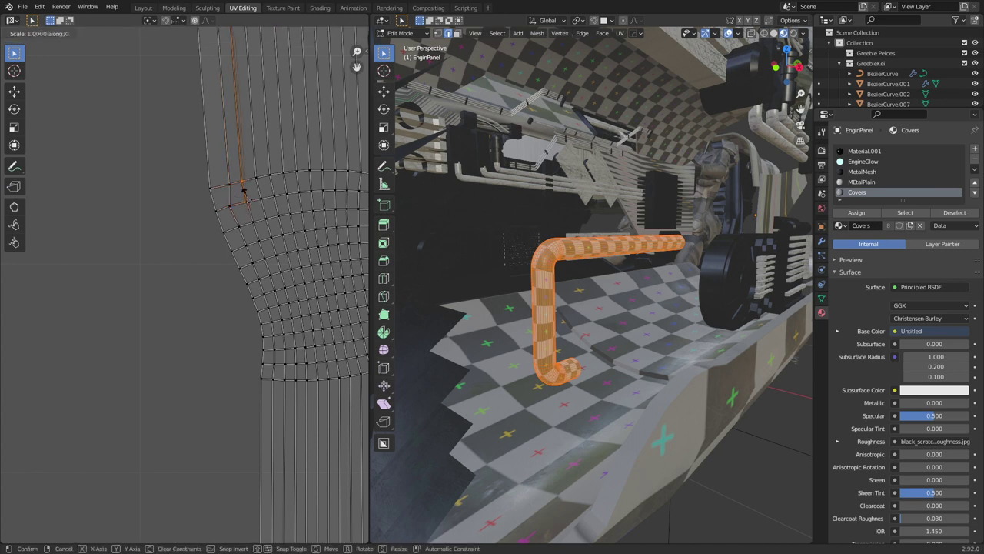
click(248, 200)
- Move the vertices down, level them to one height, and make the squared quad active
key(g)
click(240, 203)
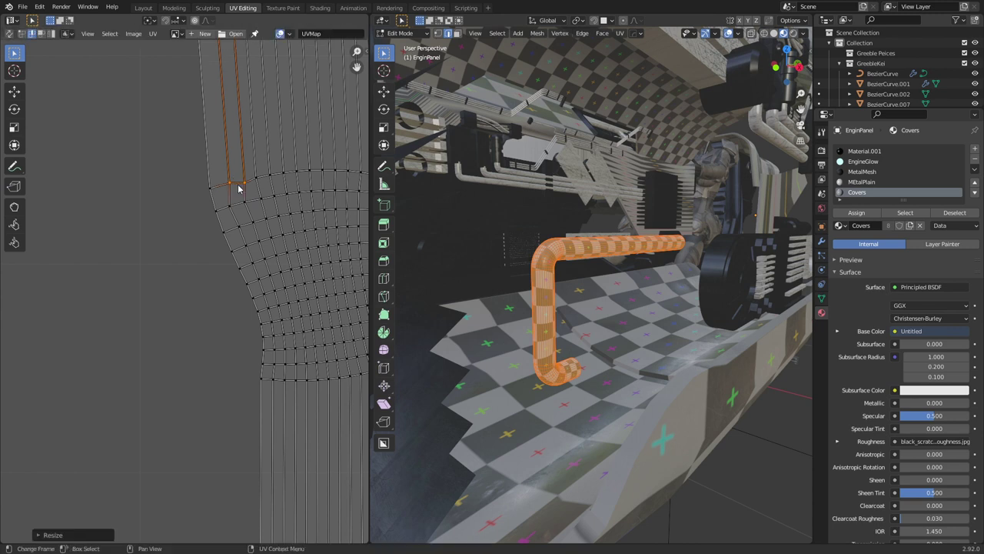
key(g)
key(y)
key(0)
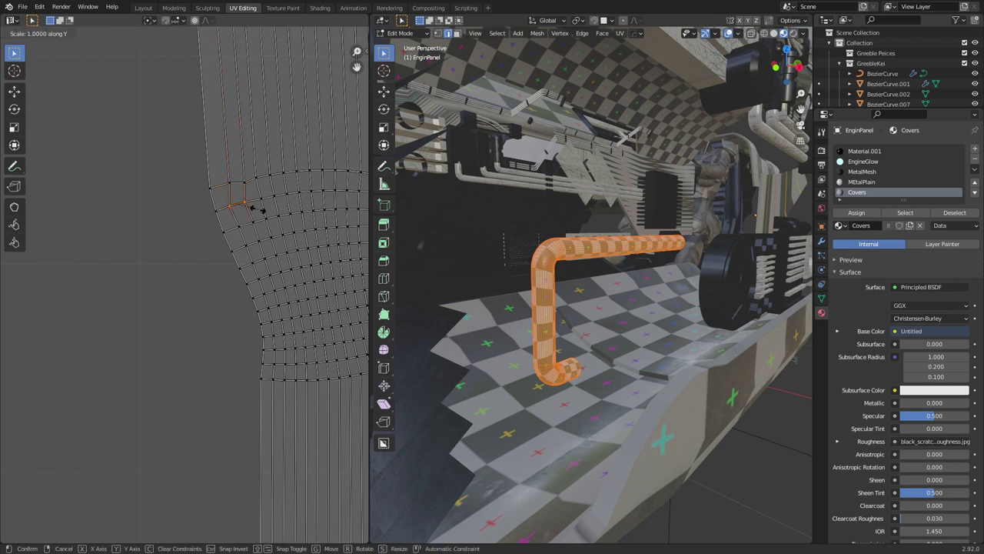
key(Return)
key(3)
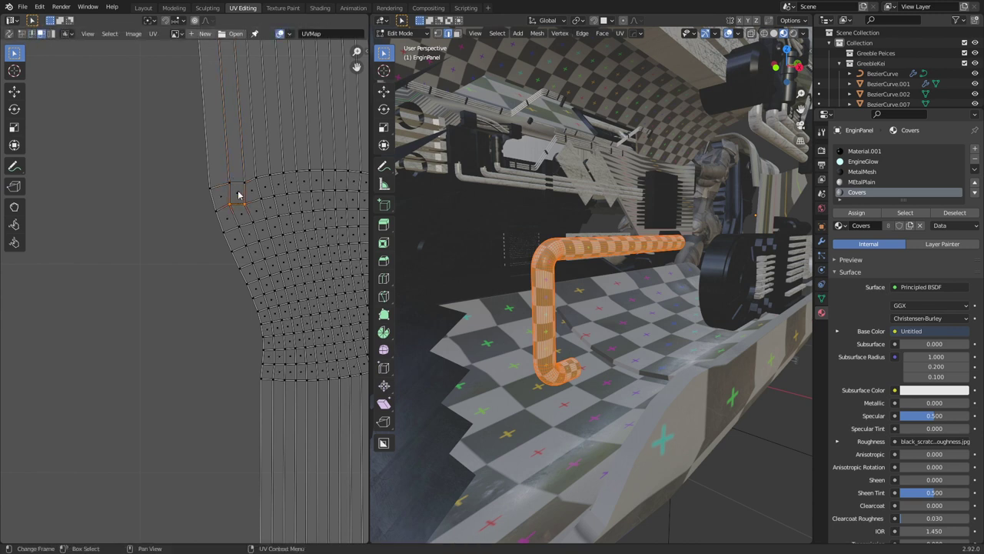
click(240, 201)
- Straighten the pipe strip into an even grid with Follow Active Quads, then reveal hidden geometry
right_click(239, 202)
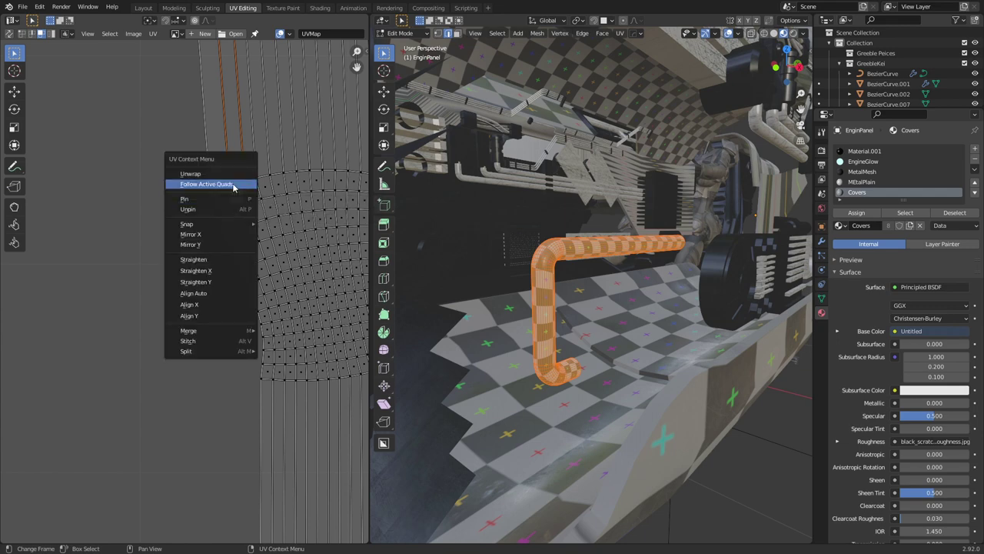
click(233, 186)
scroll(258, 242, down, 5)
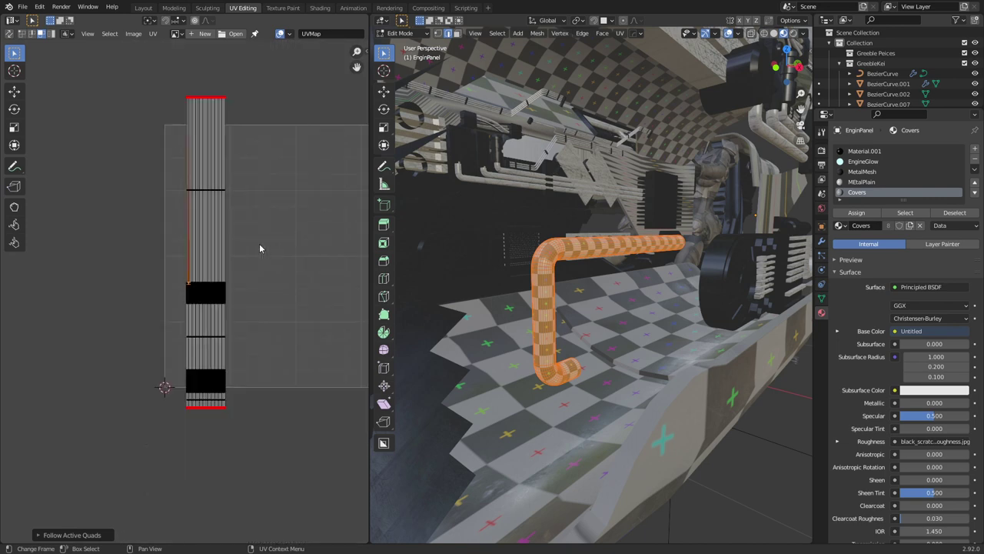
middle_drag(493, 331, 550, 313)
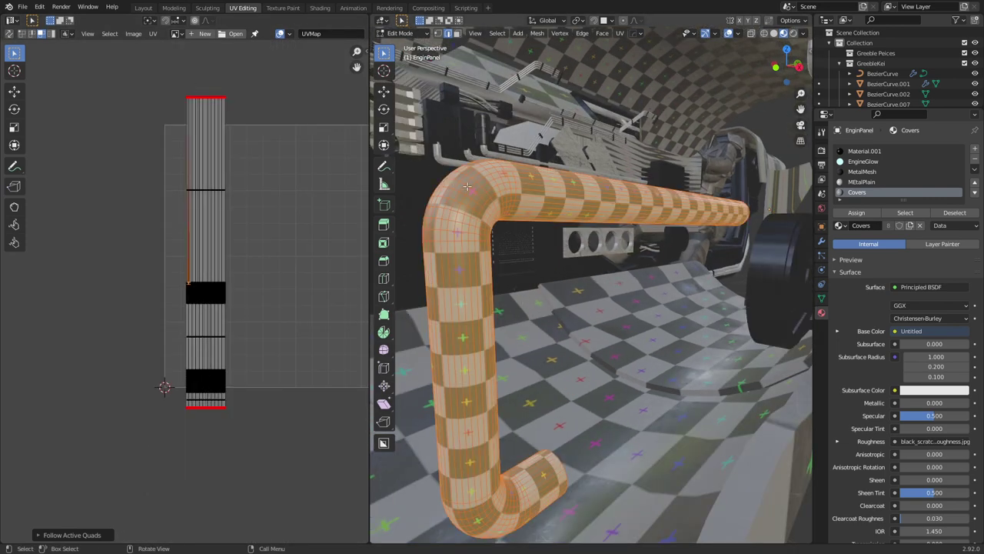
middle_drag(523, 302, 522, 288)
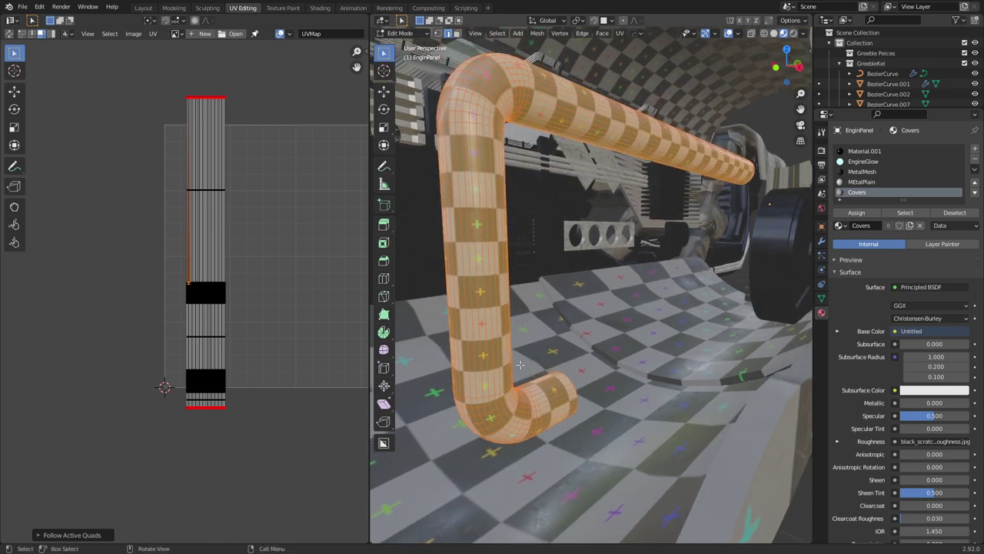
key(alt+h)
key(KP_Decimal)
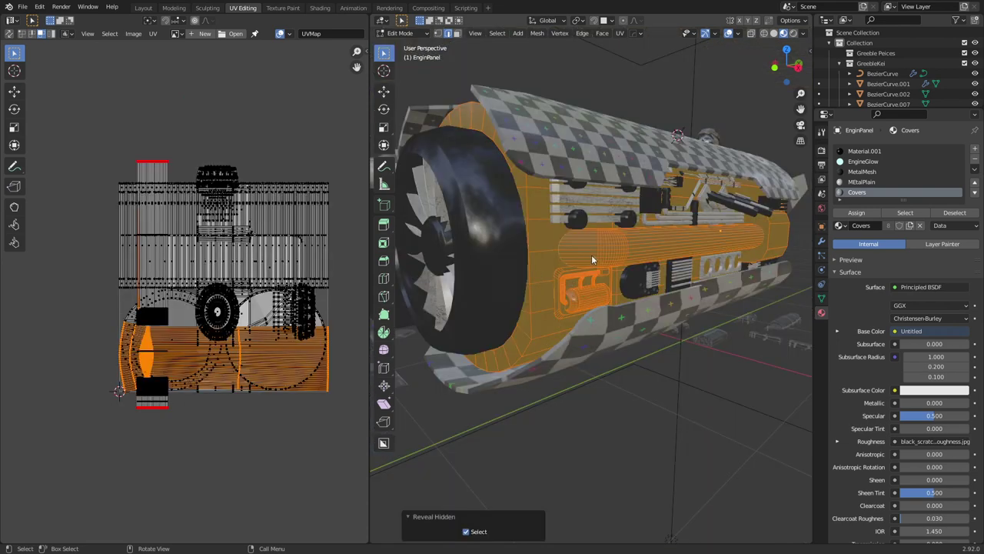
- Leave the engine panel and enter Edit Mode on the Cube.014 greeble object
key(Tab)
key(Tab)
key(Tab)
click(651, 262)
key(Tab)
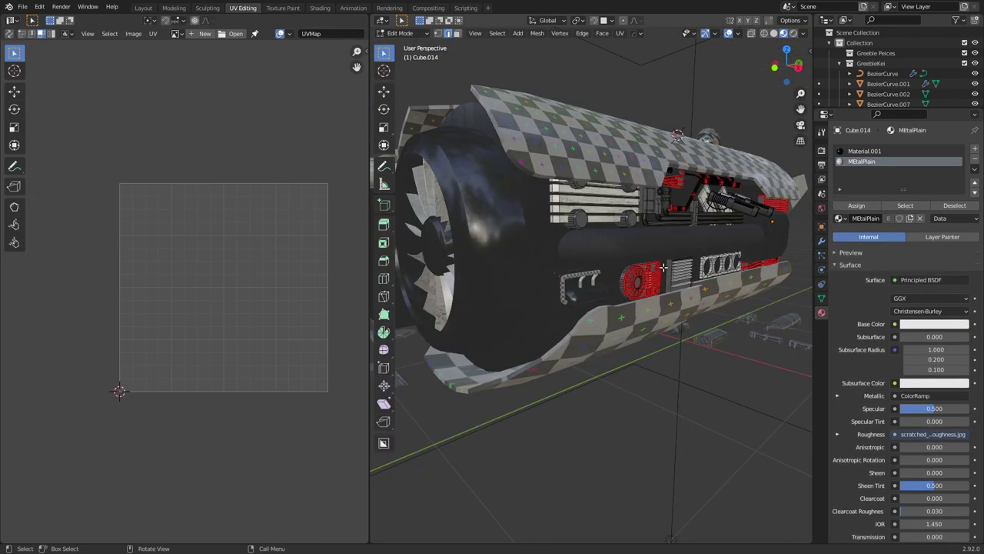
scroll(223, 292, down, 3)
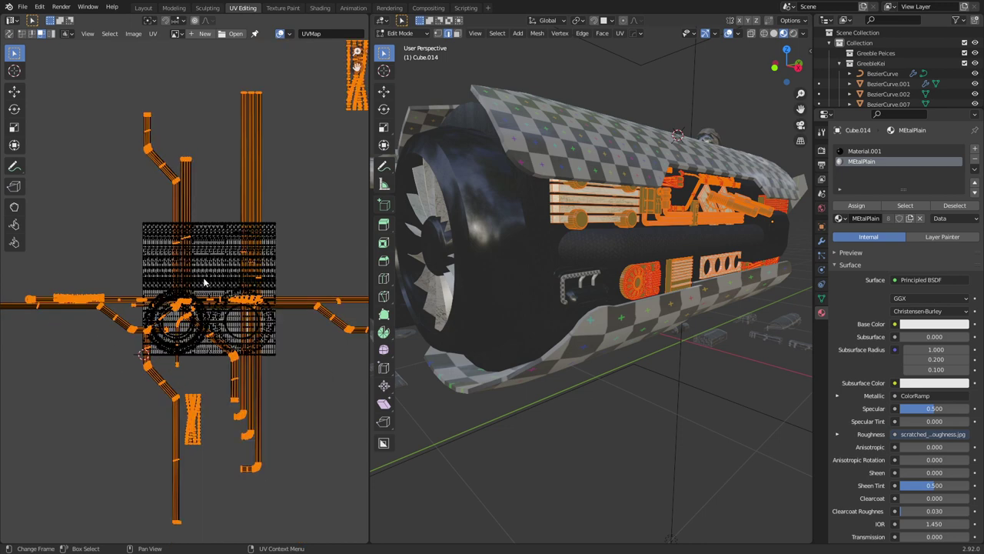
- Smart UV Project the greeble parts at a 66° angle limit and frame the packed layout
key(u)
click(592, 303)
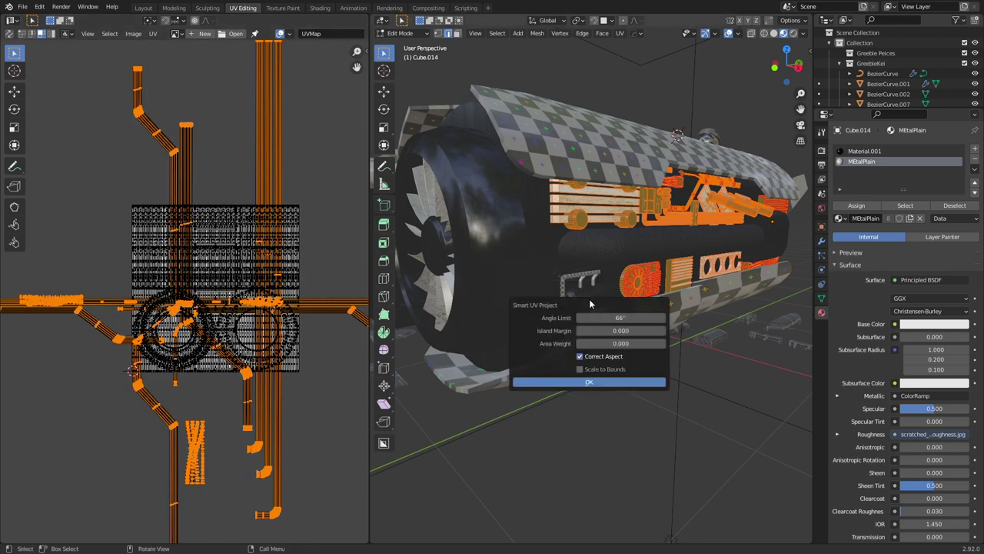
click(586, 383)
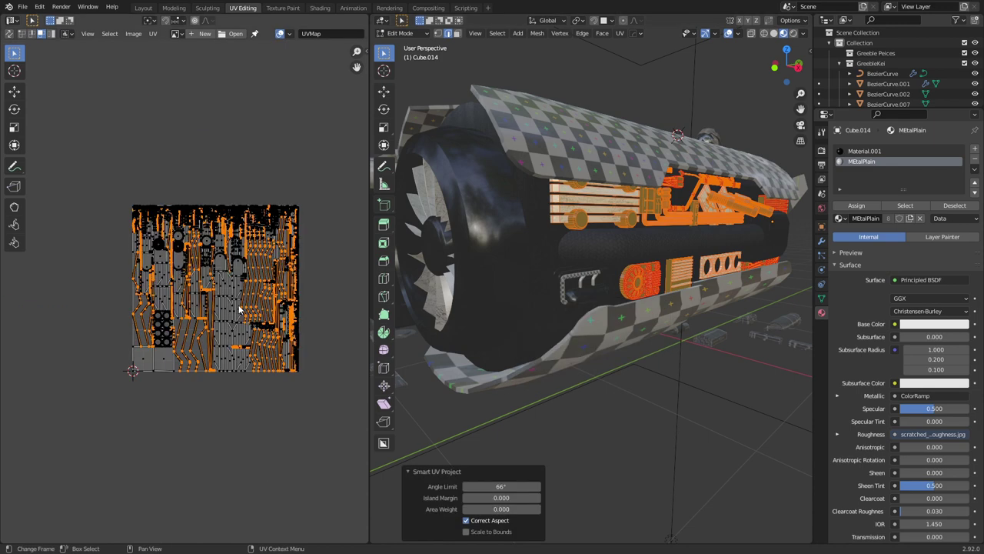
scroll(239, 307, up, 2)
middle_drag(300, 247, 280, 241)
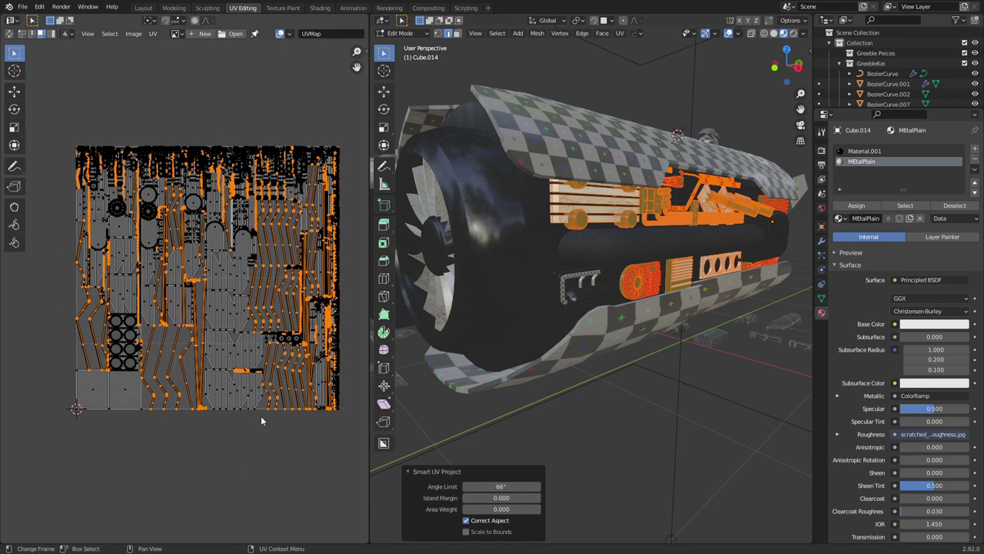
middle_drag(260, 397, 237, 400)
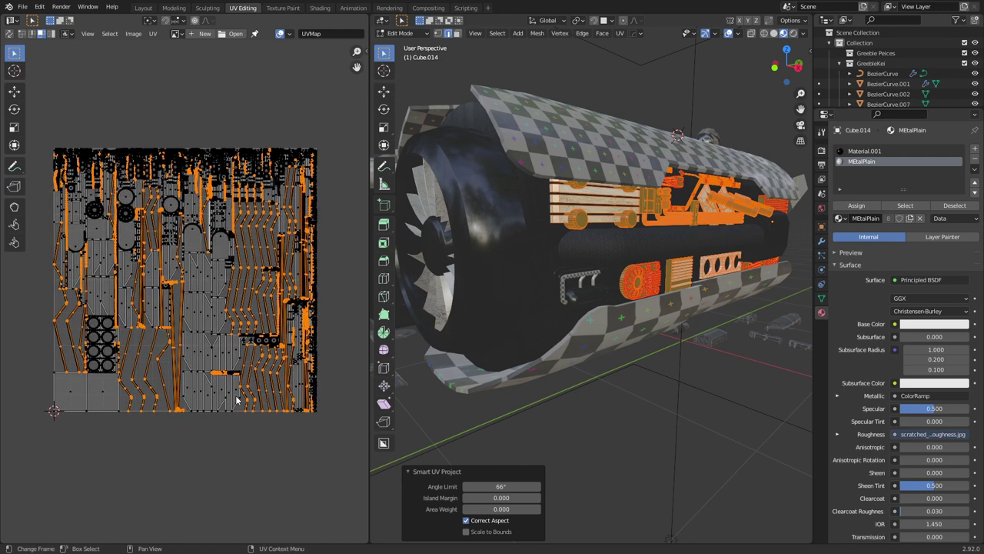
key(n)
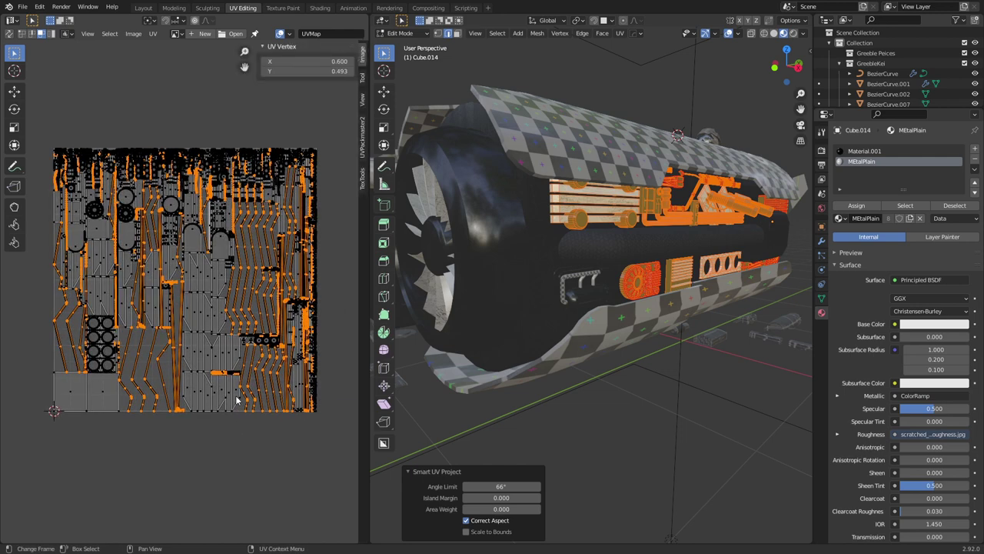
- Pack the greeble UV islands with UVPackmaster2 at a 0.003 margin, filling 0.627 of the square
click(362, 143)
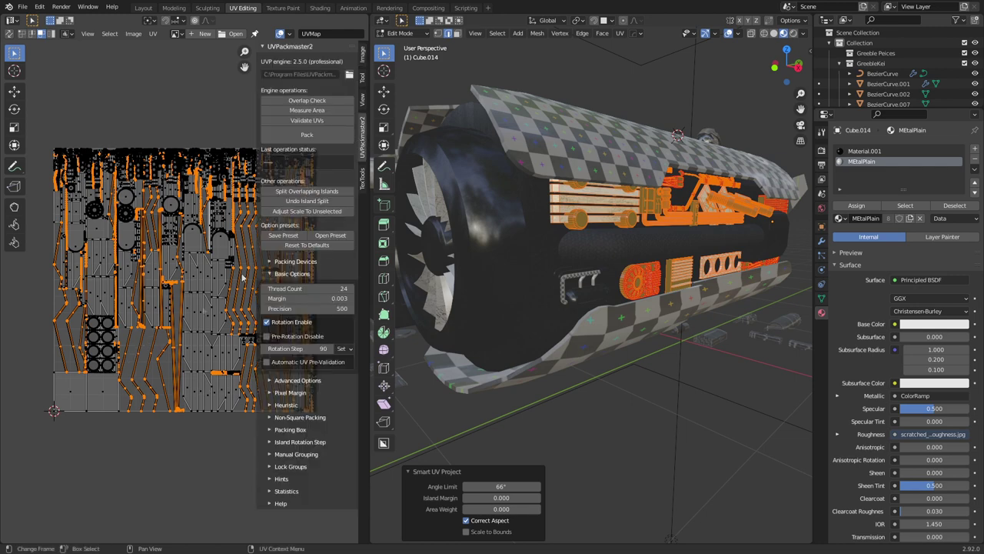
click(308, 137)
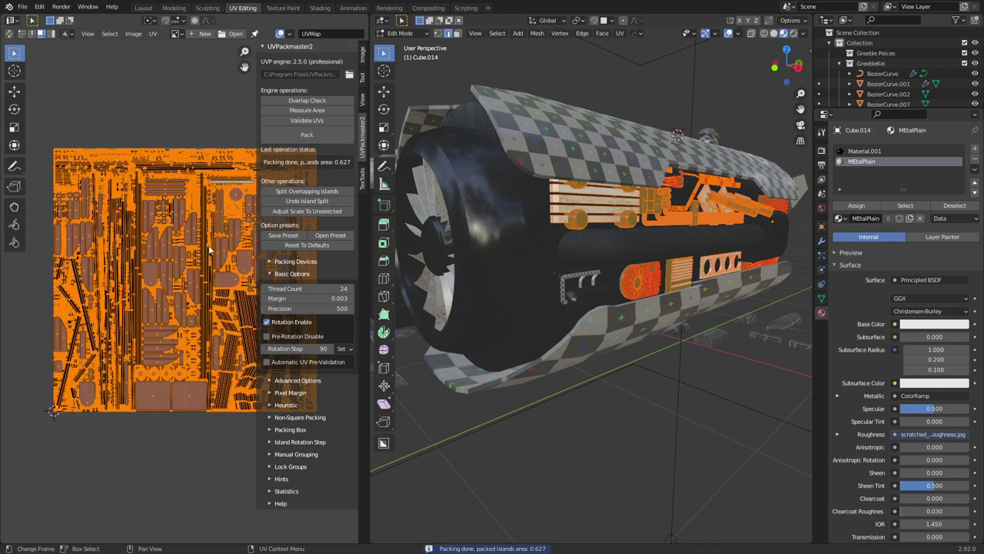
scroll(143, 269, down, 2)
scroll(160, 266, up, 1)
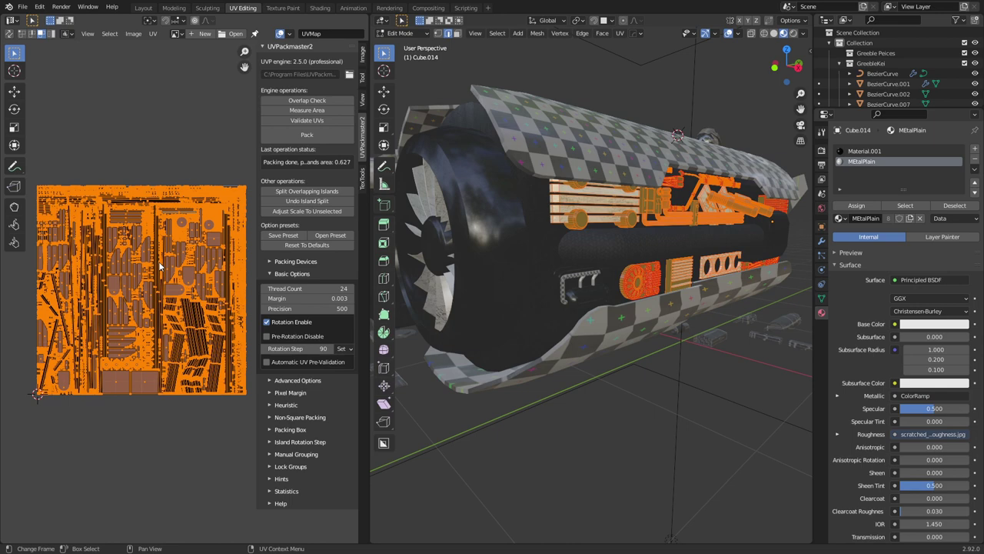
scroll(571, 233, up, 5)
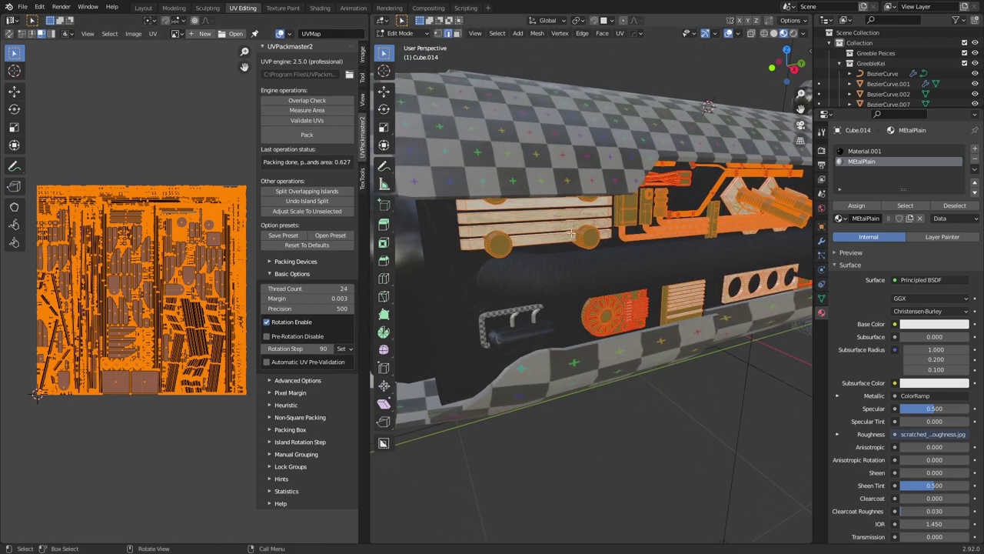
scroll(530, 240, up, 3)
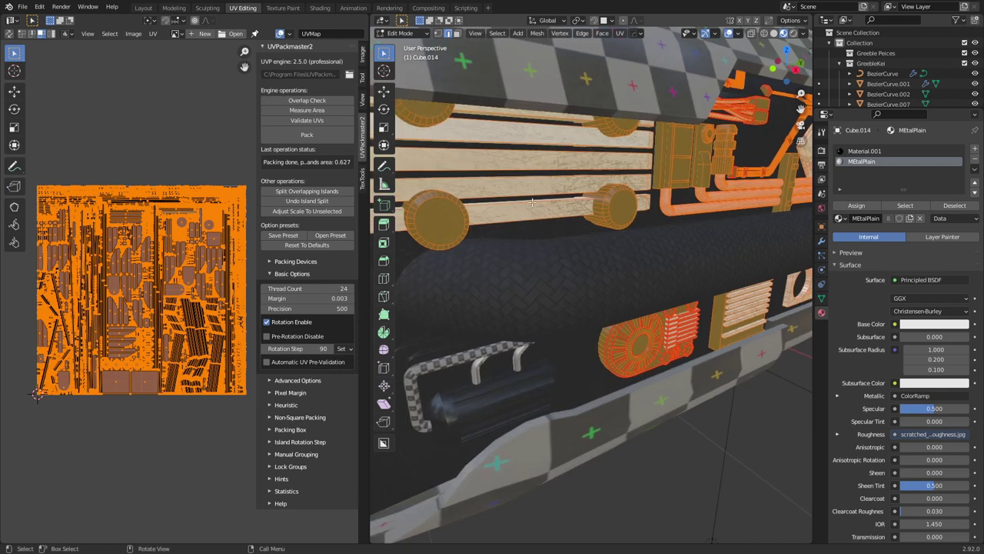
key(u)
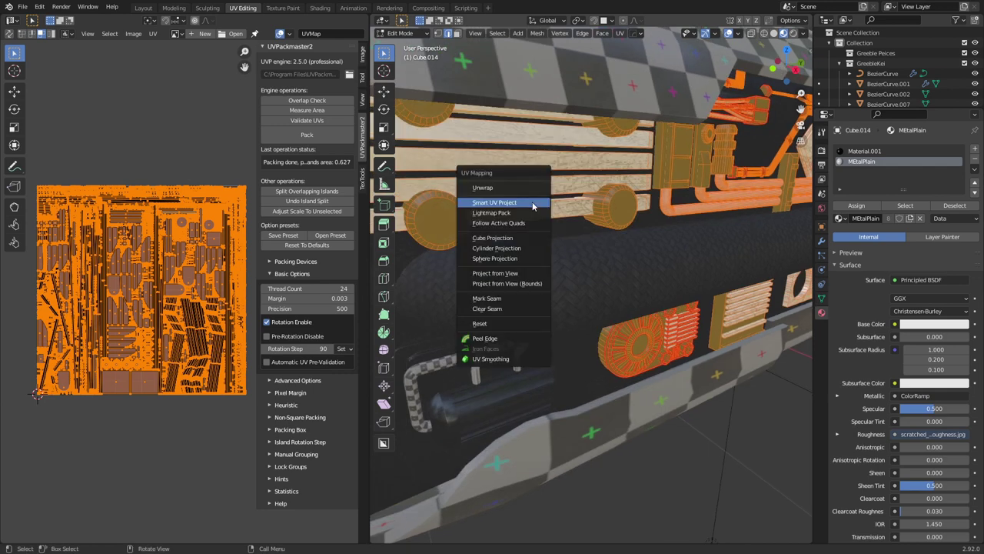
- Cube-project the greeble parts' UVs at cube size 0.622 and scale the islands up
click(526, 243)
key(s)
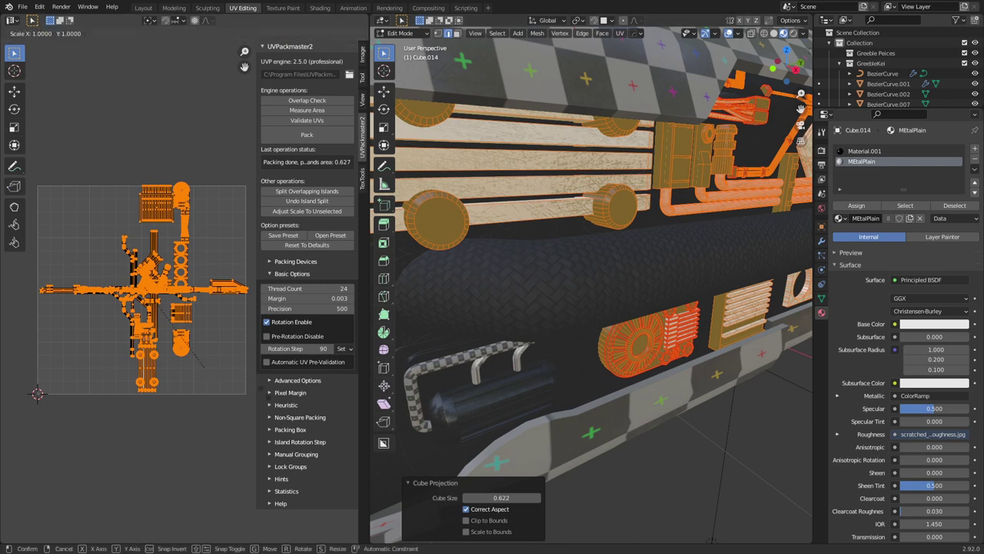
click(500, 477)
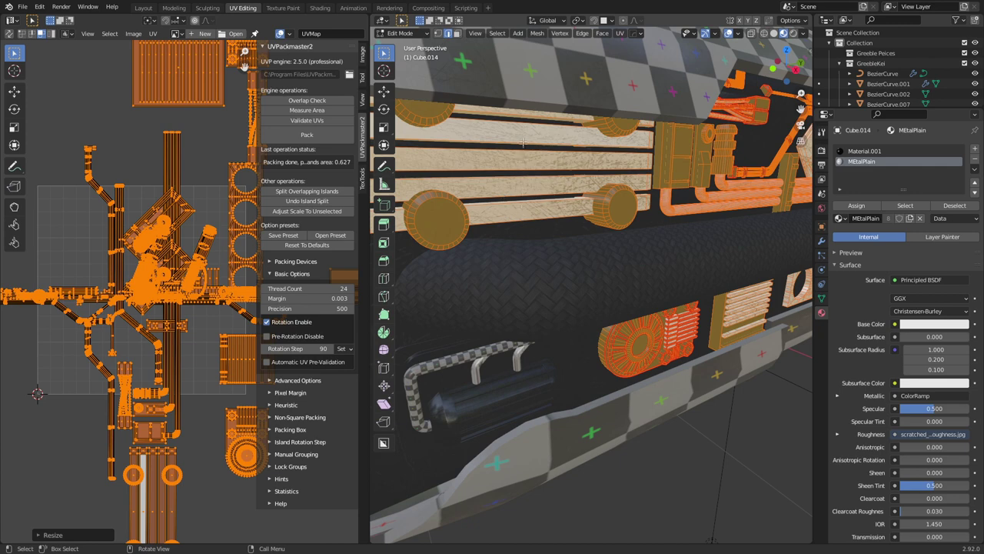
click(320, 8)
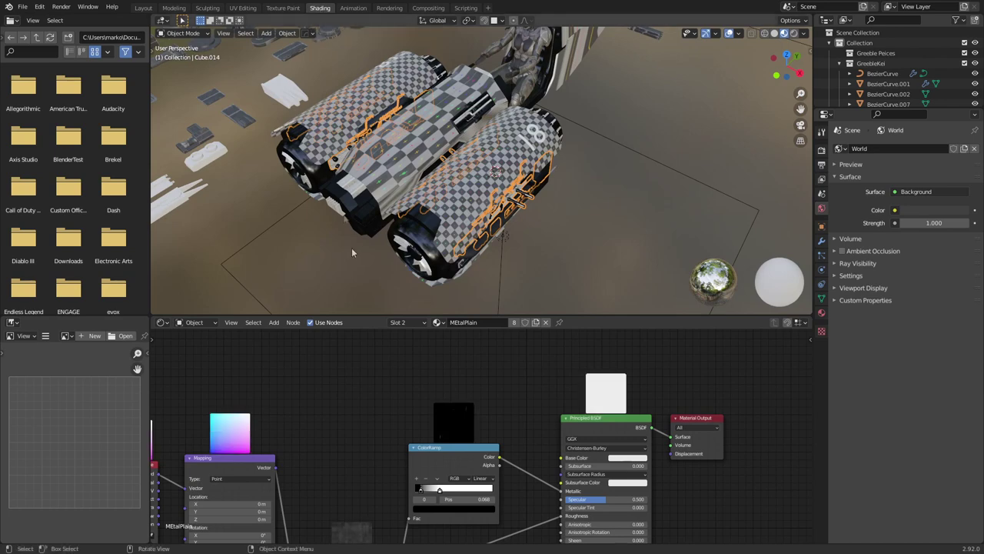
- Link the Texture Coordinate UV output to the MEtalPlain Mapping node's Vector input
middle_drag(351, 251, 439, 192)
scroll(439, 192, up, 4)
middle_drag(350, 415, 477, 347)
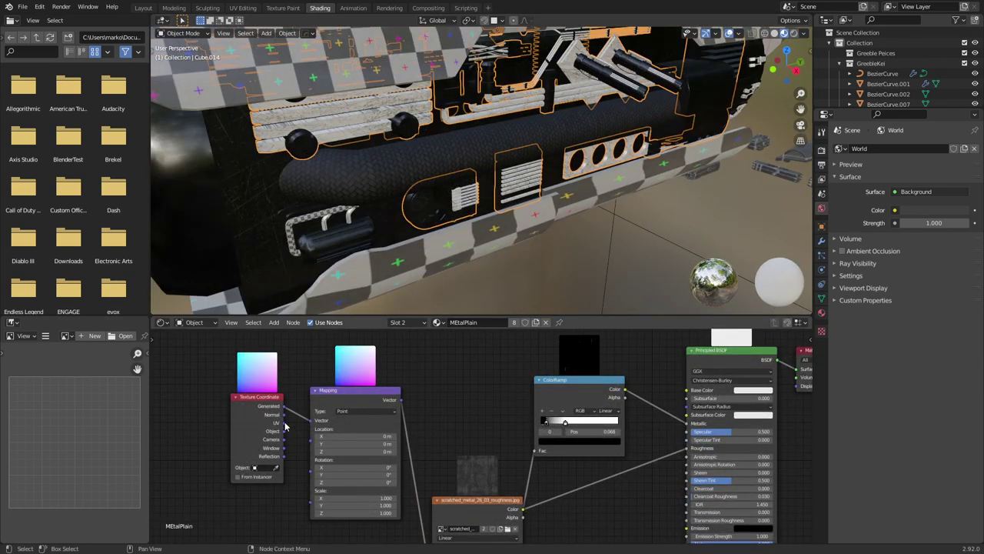
drag(283, 423, 315, 420)
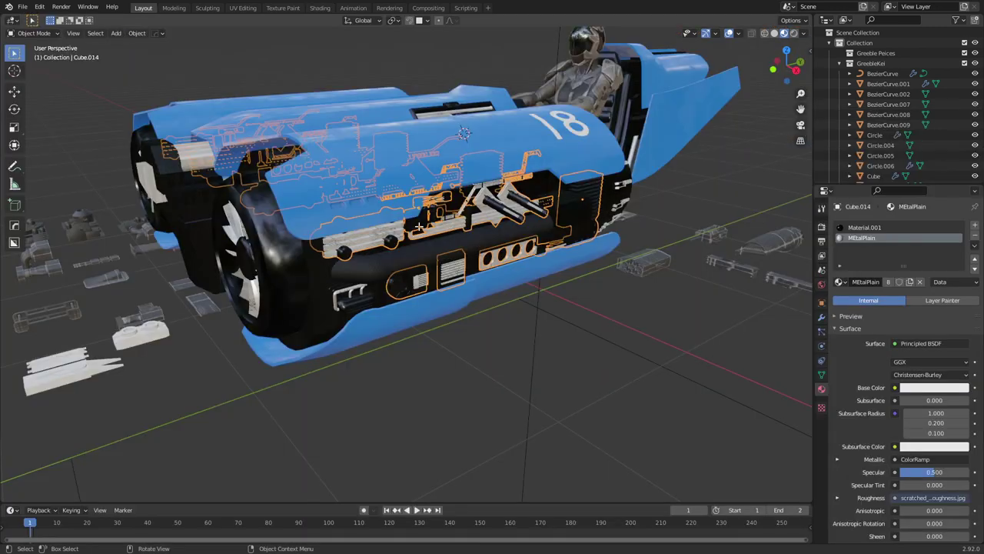
- In Layout, view the greeble parts in Right Orthographic and frame the selected mesh
key(Tab)
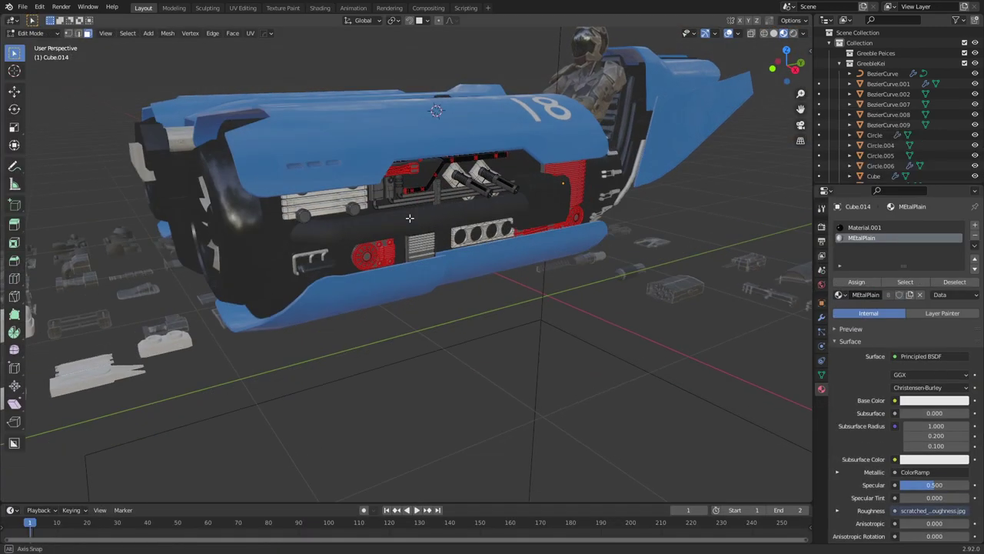
key(KP_3)
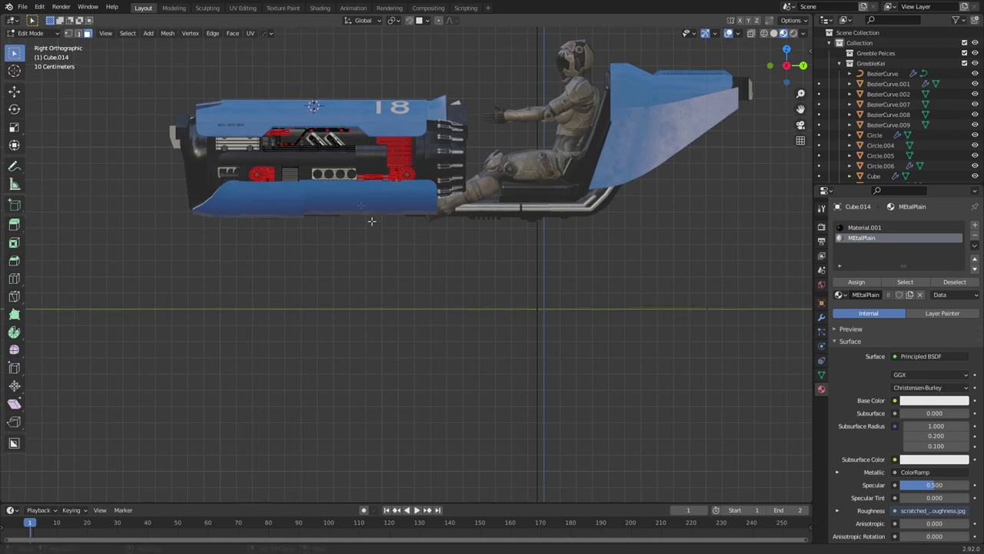
key(KP_Decimal)
scroll(291, 248, up, 1)
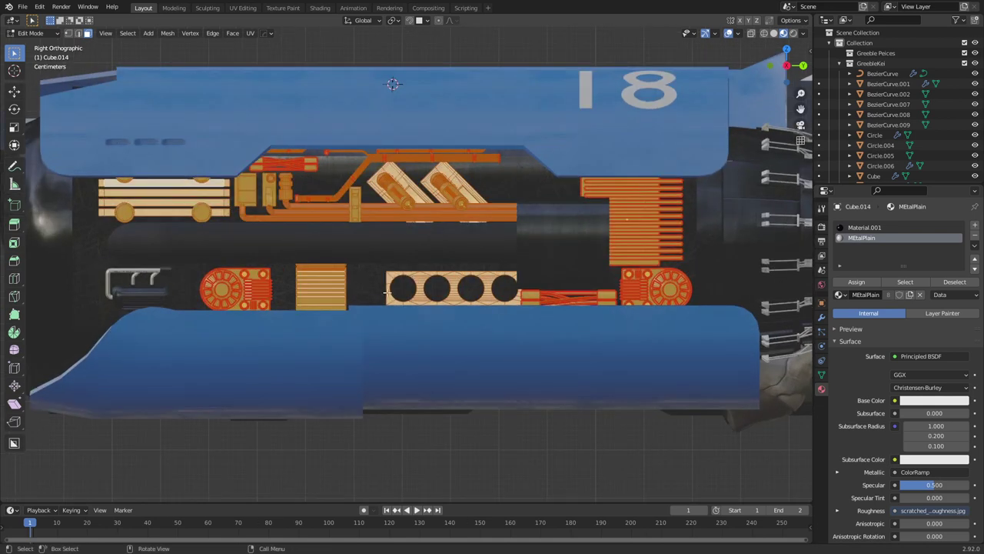
key(u)
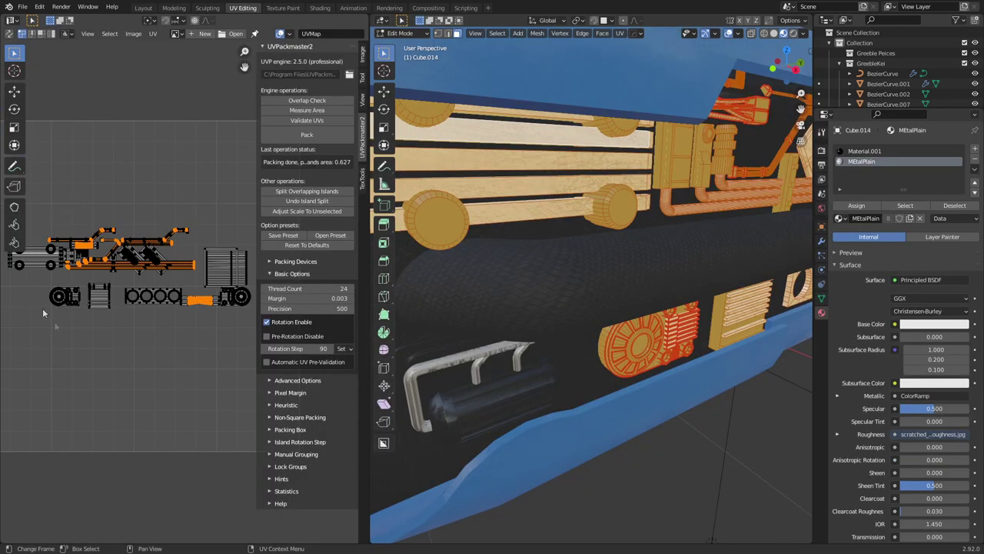
- Project the greeble UVs from the right-side view with Scale to Bounds
scroll(700, 220, up, 3)
key(KP_3)
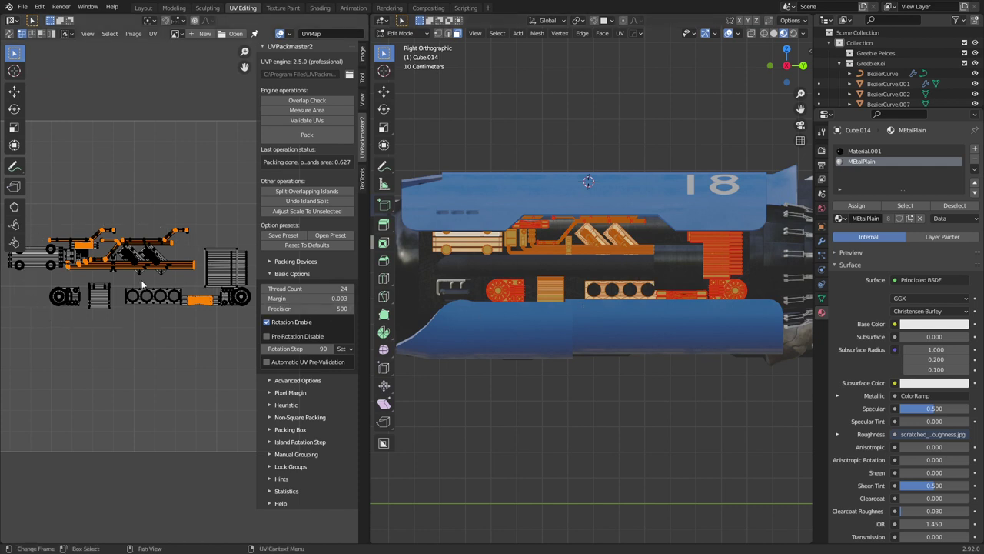
key(u)
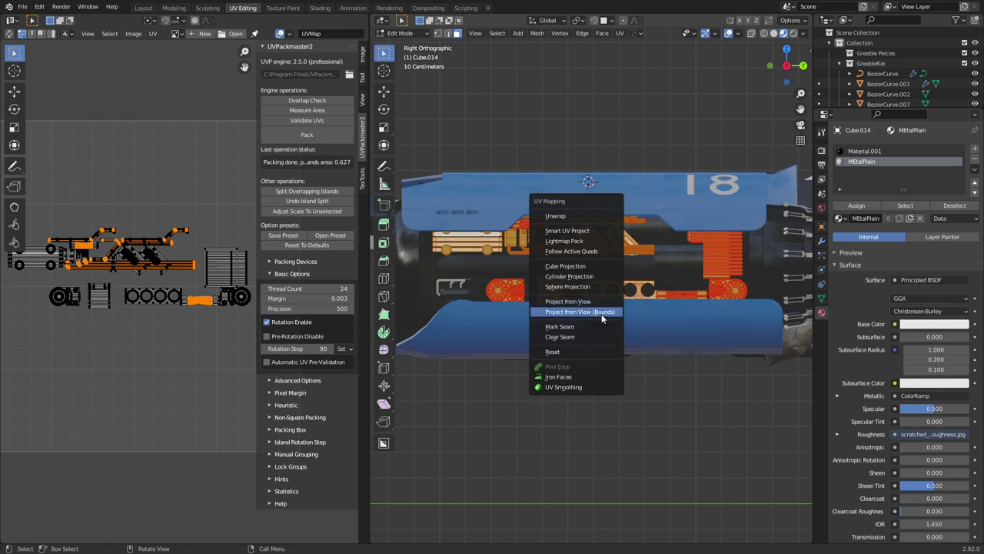
click(602, 316)
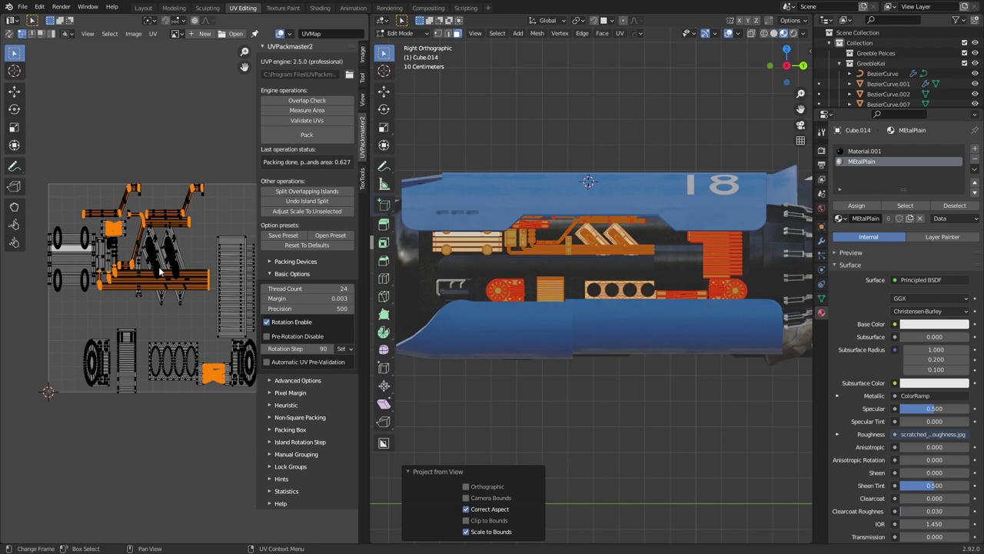
- Squash all UV islands vertically along Y and return to Object Mode
key(a)
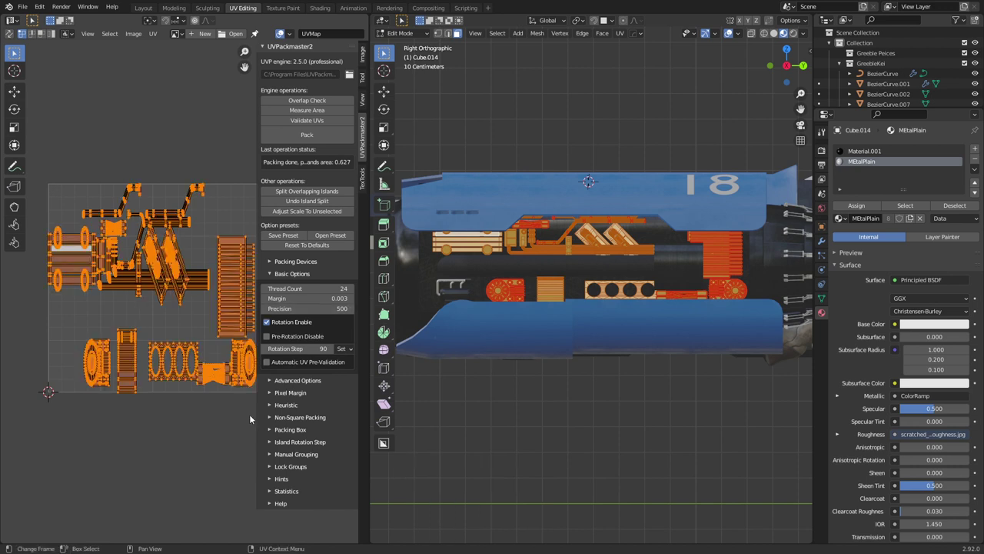
key(s)
key(y)
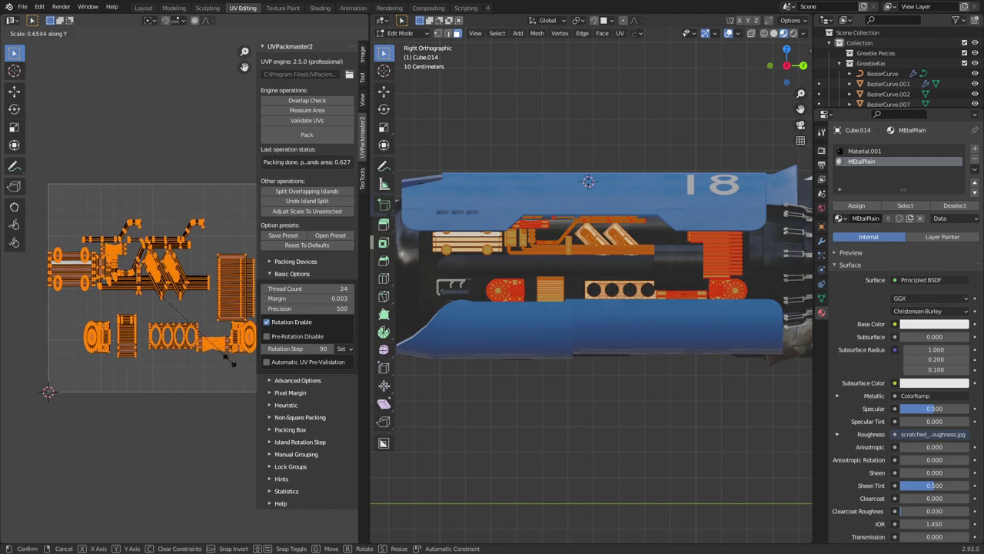
click(356, 346)
key(Tab)
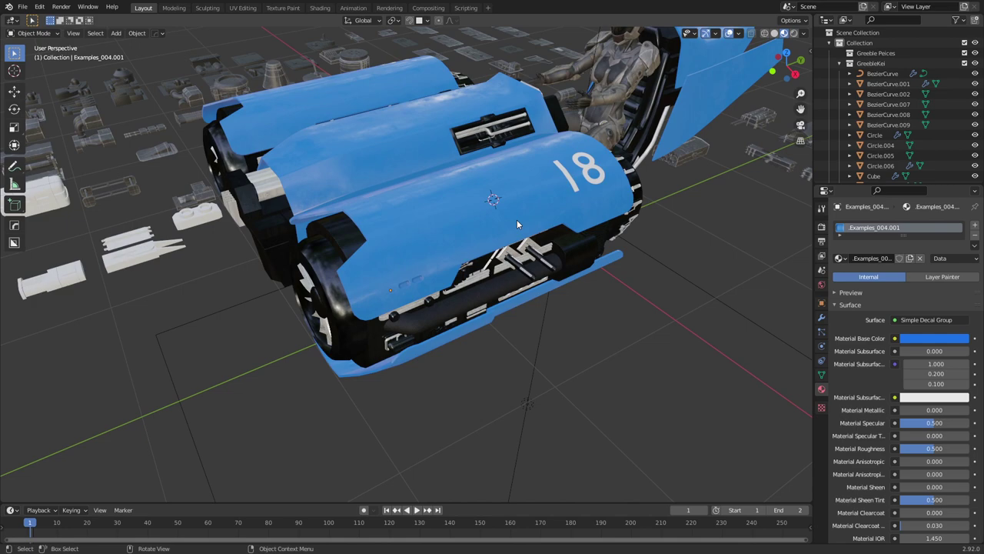
middle_drag(518, 221, 684, 297)
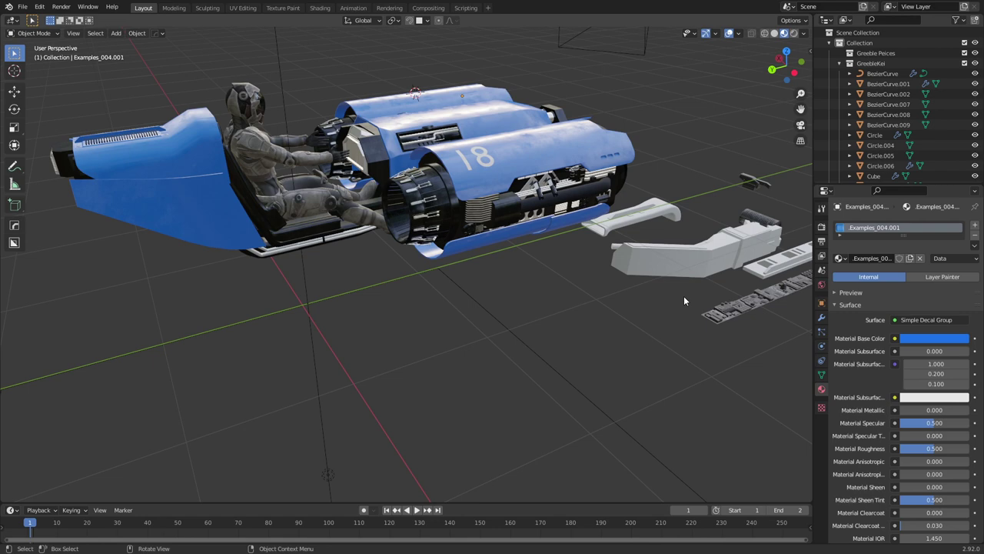
middle_drag(683, 297, 582, 320)
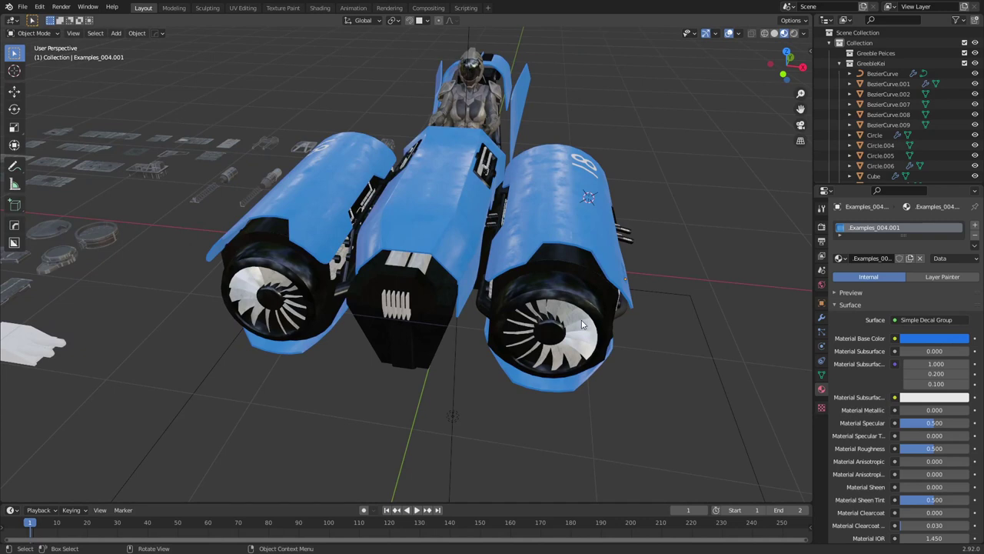